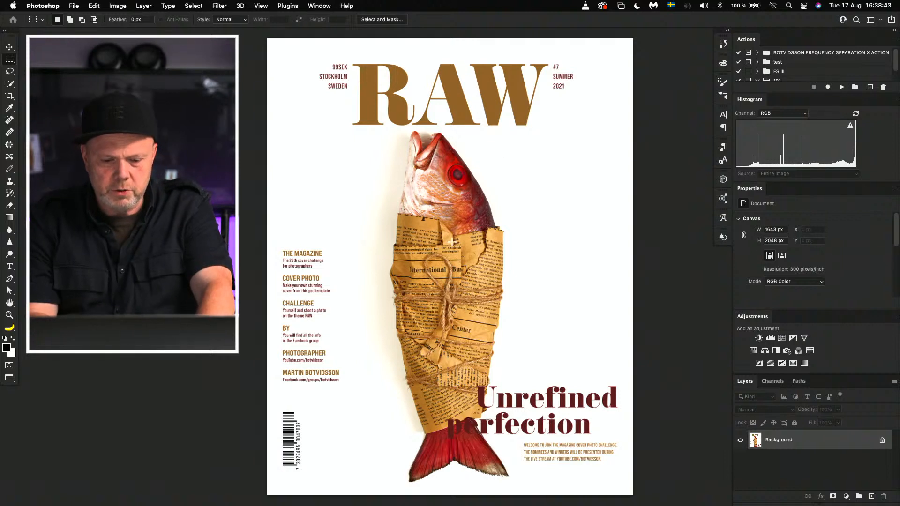
Step: Select the paper-wrapped fish with the Quick Selection tool, clean up the selection edges, and copy it to a new layer
key("w")
mouse_move(418, 162)
left_mouse_down()
mouse_move(435, 177)
mouse_move(448, 284)
mouse_move(445, 292)
mouse_move(416, 269)
mouse_move(410, 306)
mouse_move(414, 384)
mouse_move(439, 432)
mouse_move(436, 451)
mouse_move(468, 448)
mouse_move(467, 380)
mouse_move(481, 296)
left_mouse_up()
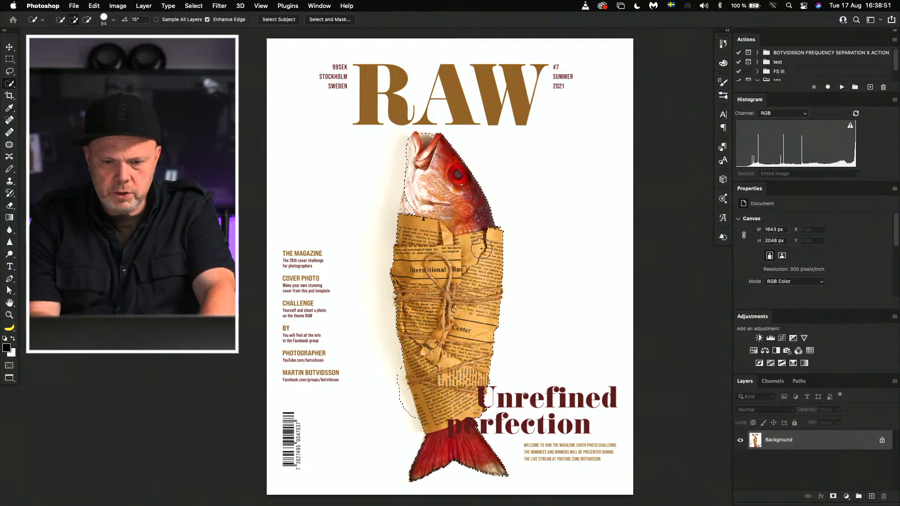
key("alt")
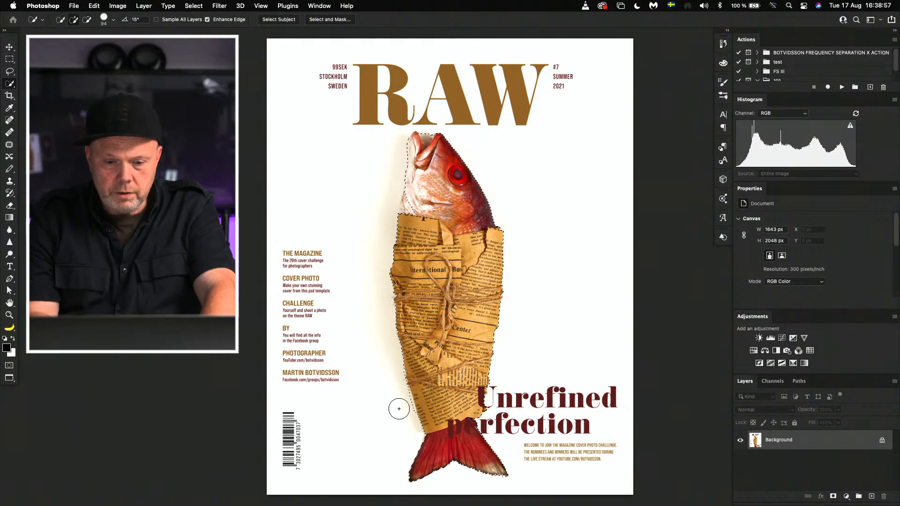
key("alt")
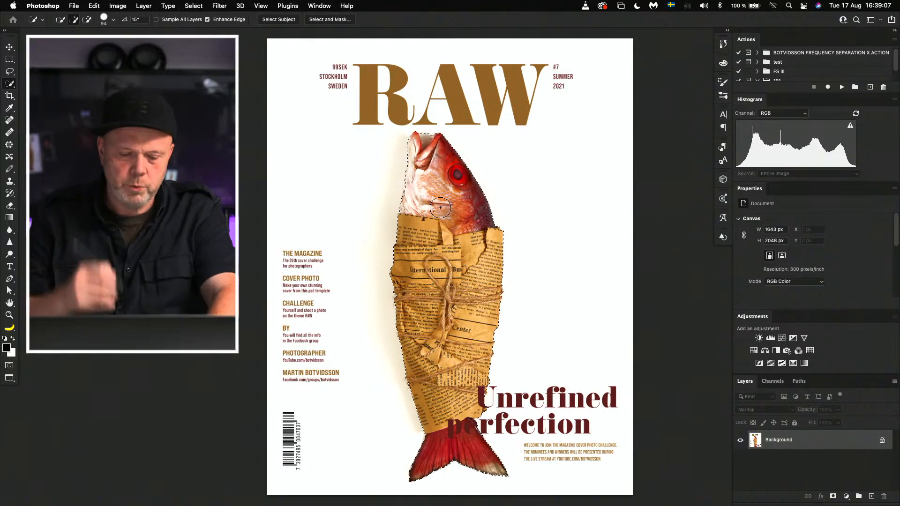
left_click_drag(443, 155, 428, 139)
key("alt")
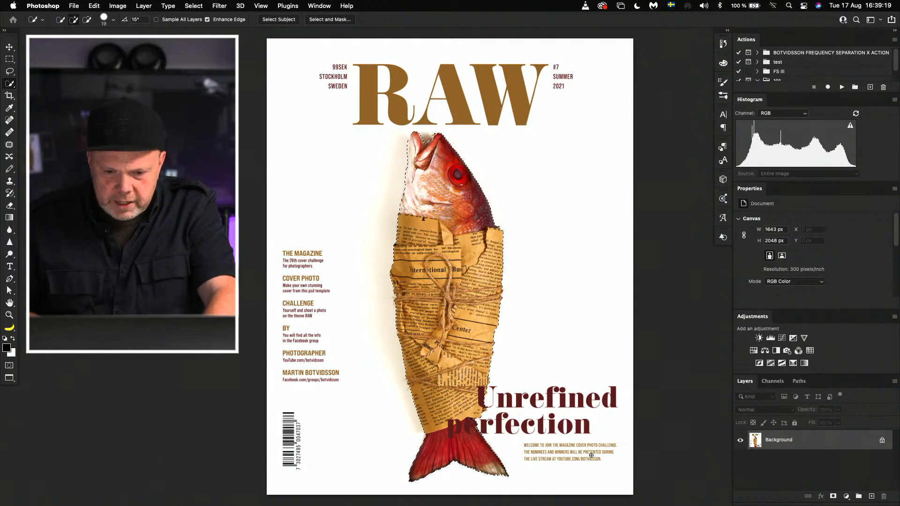
key("super+j")
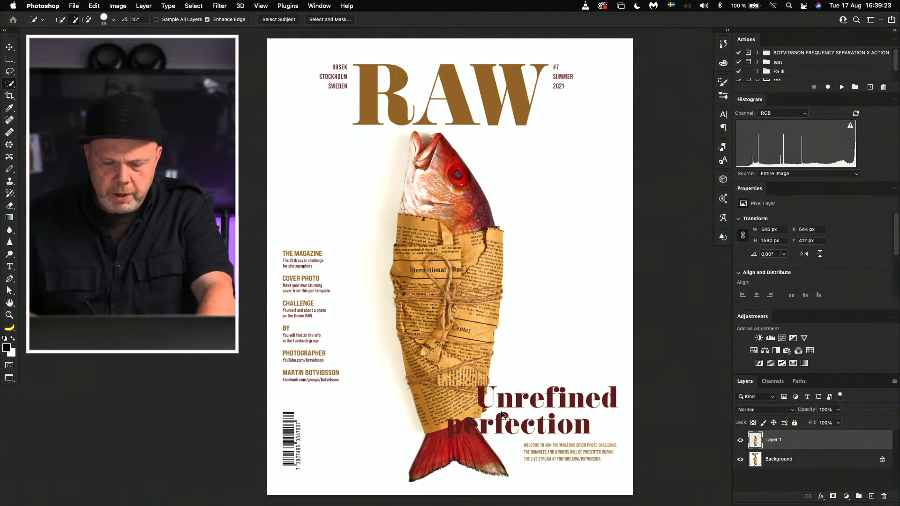
key("super+Tab")
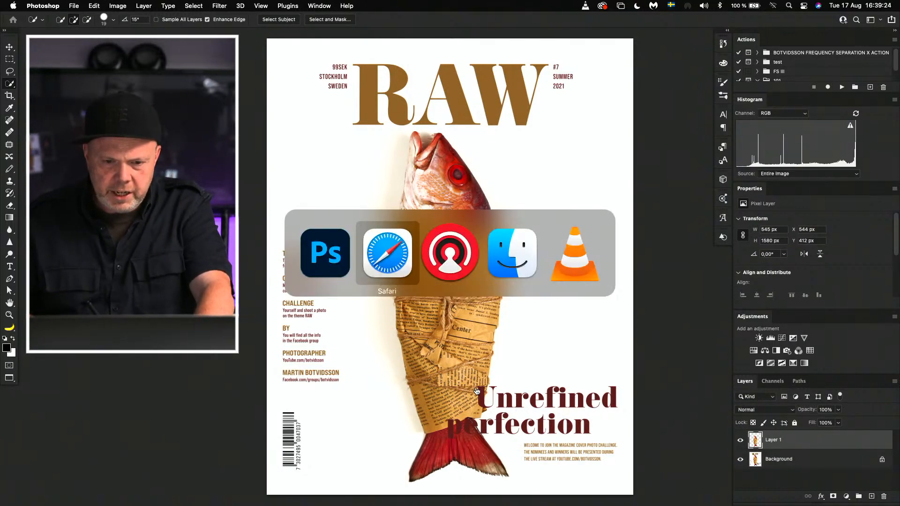
left_click(514, 258)
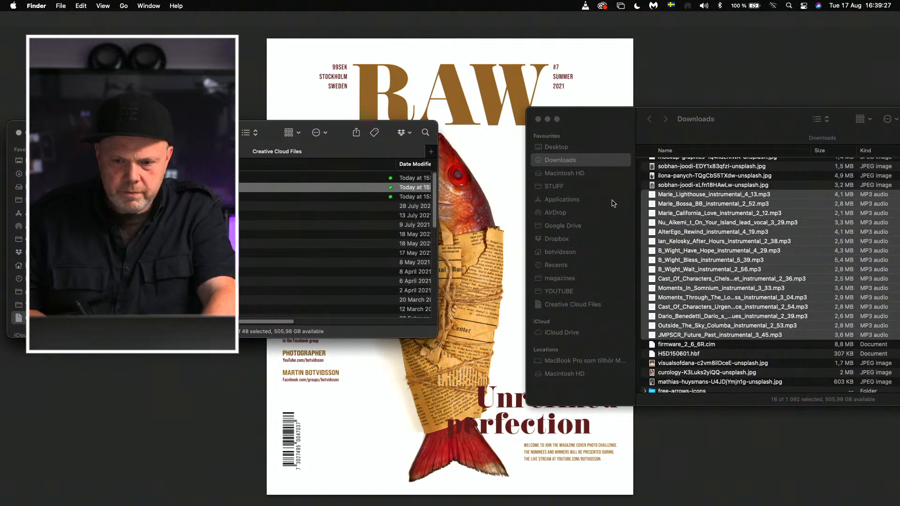
key("super+w")
key("super+w")
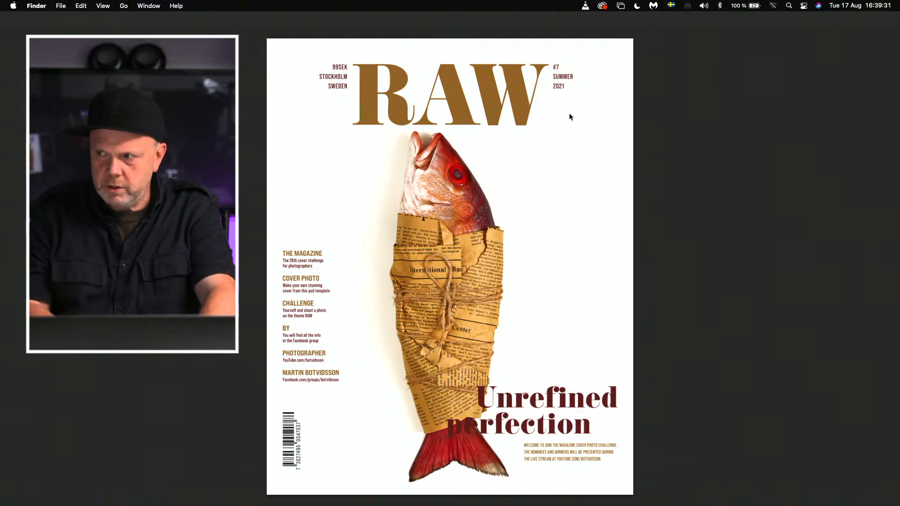
key("F11")
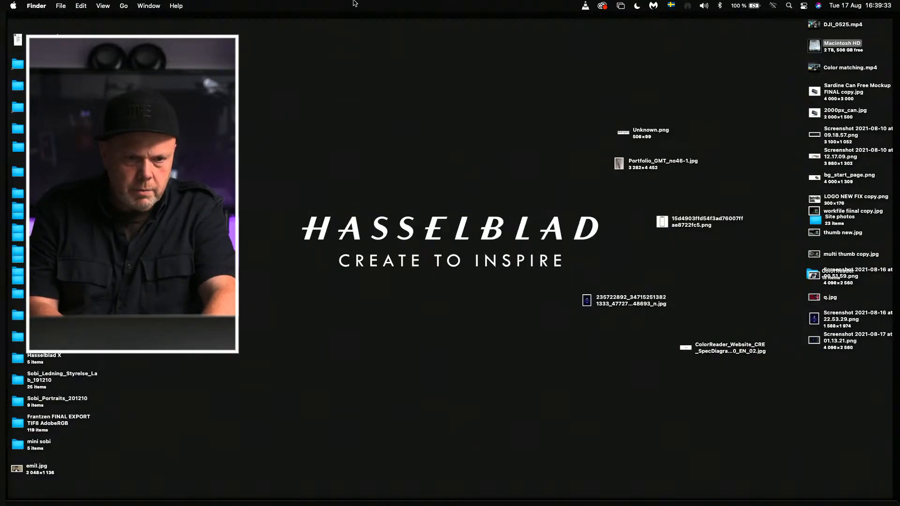
key("F11")
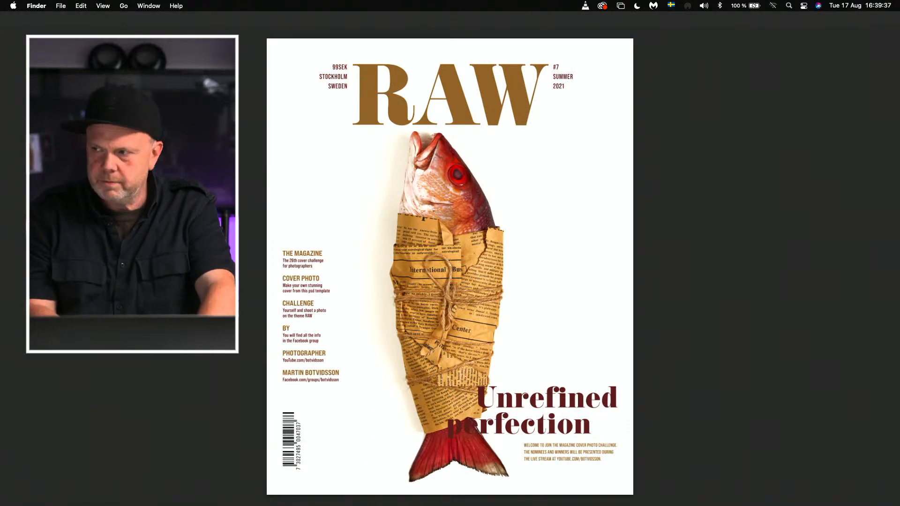
key("super+Tab")
Step: Leave full-screen view and copy Group 1 from the cover template document into the fish cover document
key("f")
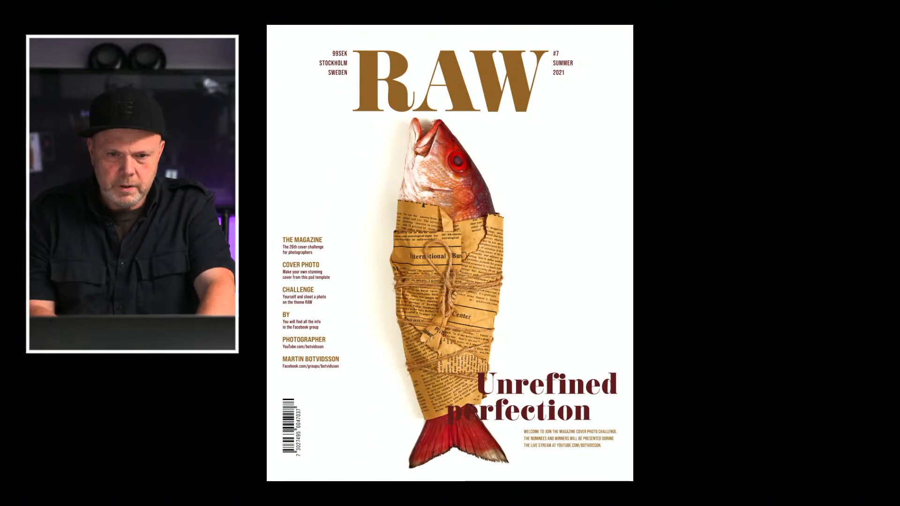
key("f")
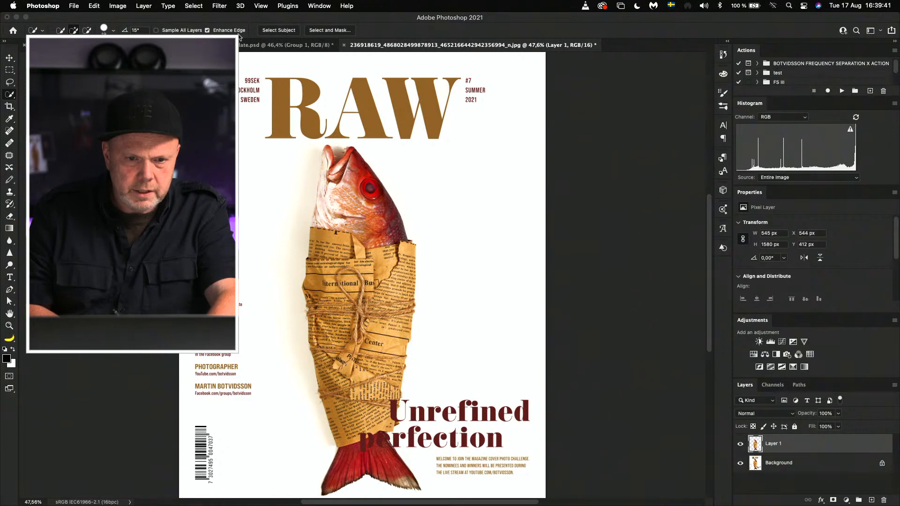
left_click(254, 45)
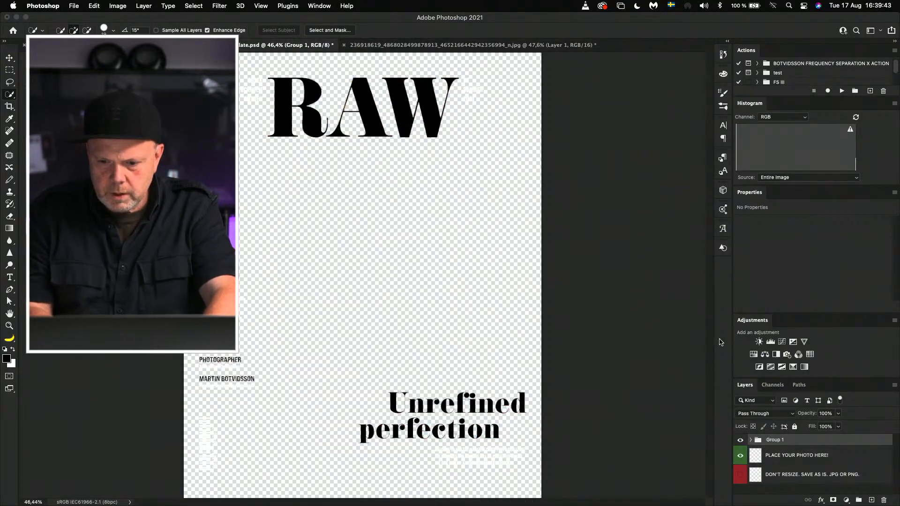
left_click_drag(759, 440, 386, 206)
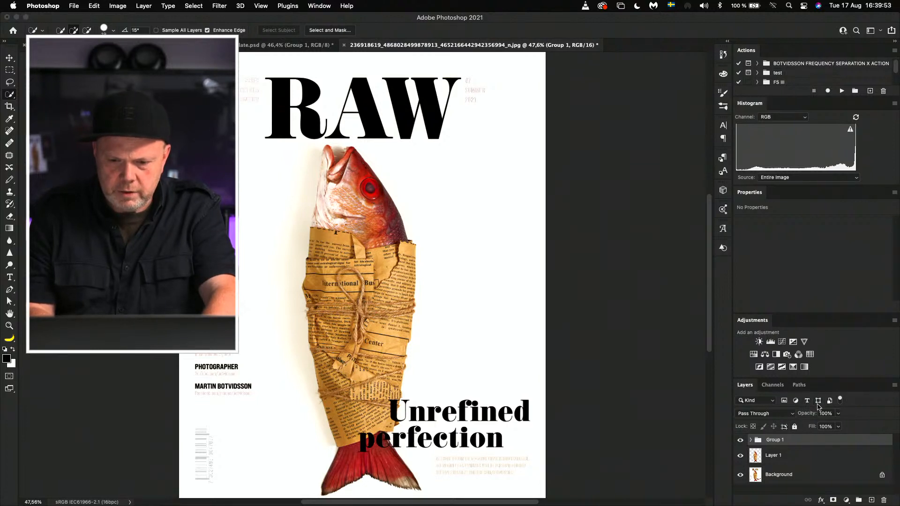
Step: Flip the cut-out fish on Layer 1 horizontally, transforming it relative to the whole canvas
left_click(755, 457)
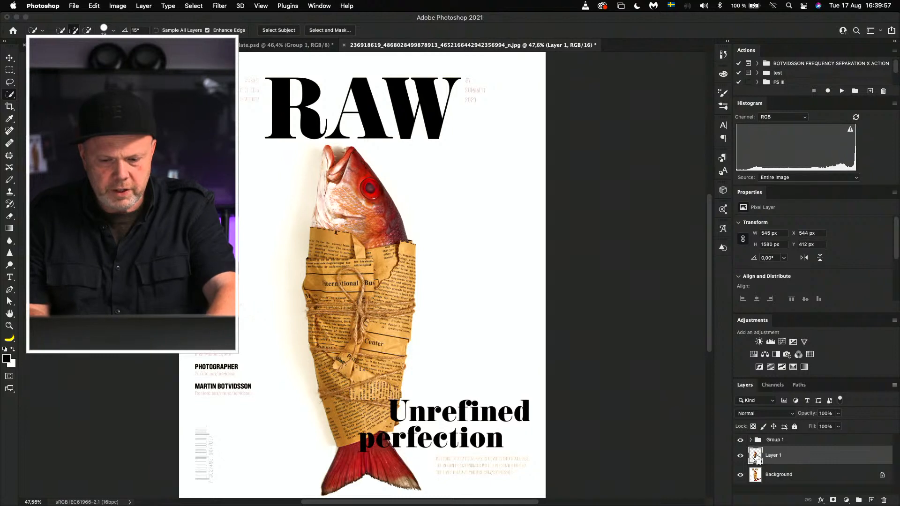
key("super+a")
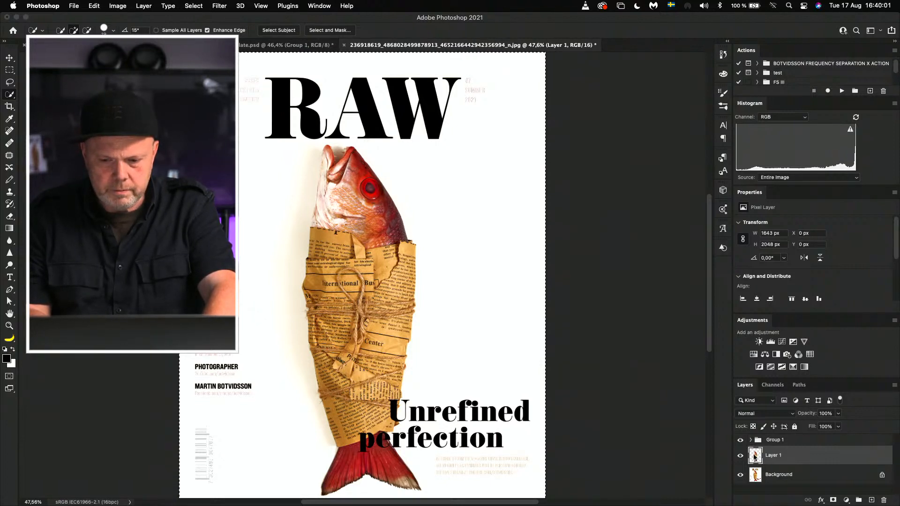
right_click(752, 457)
key("Escape")
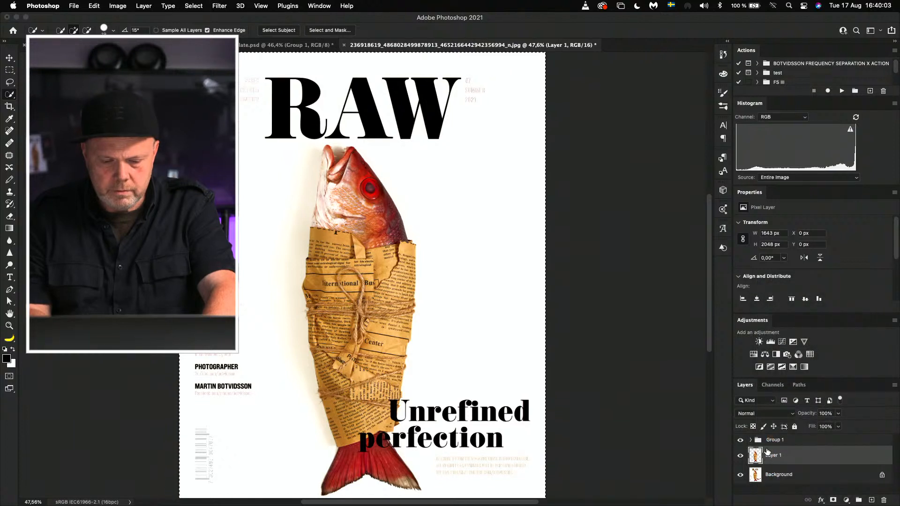
key("super+t")
right_click(428, 321)
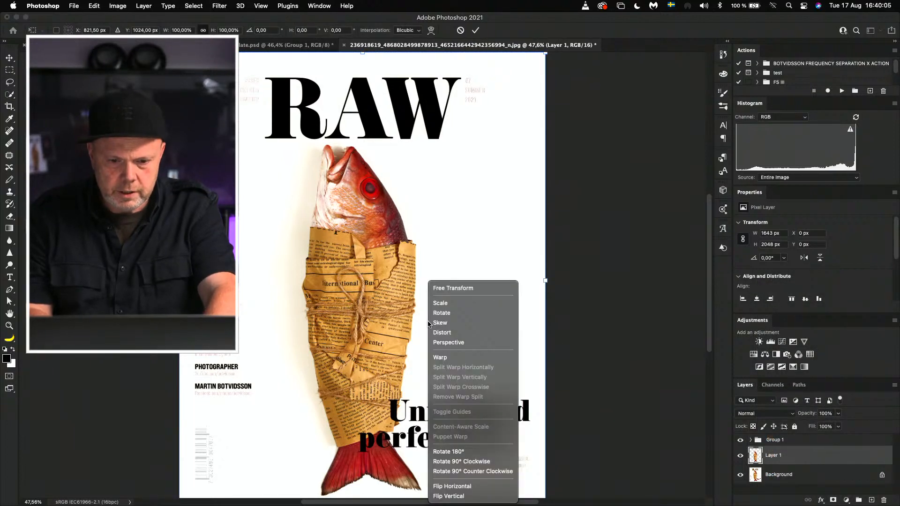
left_click(468, 491)
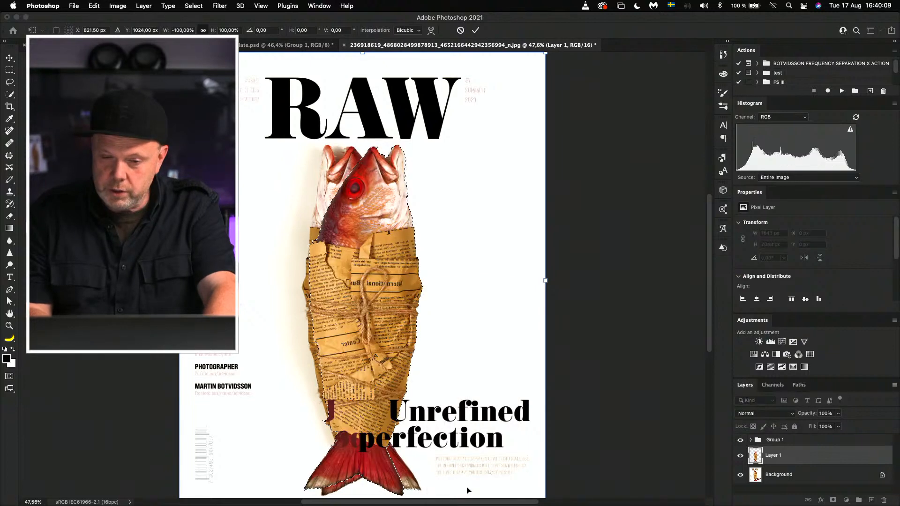
Step: Apply the flip, clear the selection, and fill the Background layer with white
left_click(756, 475)
key("w")
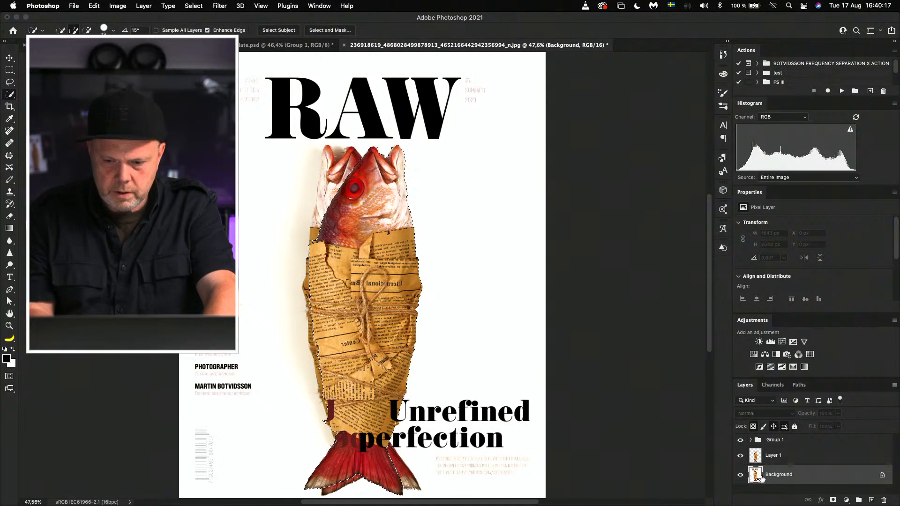
key("super+d")
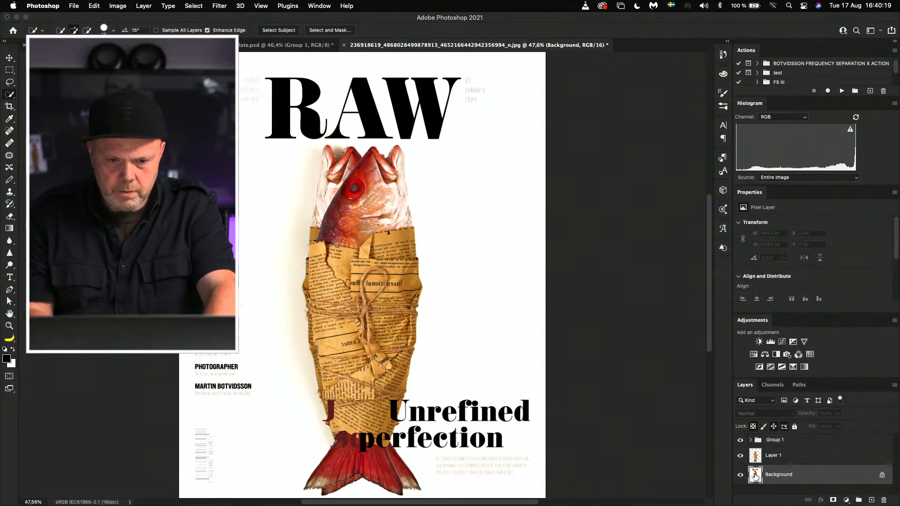
key("super+BackSpace")
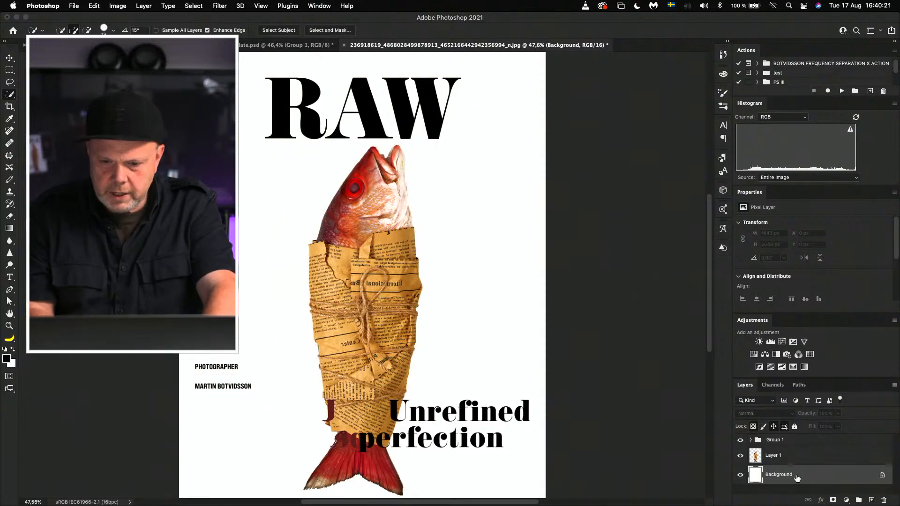
Step: Rotate the fish layer about 24° clockwise and move it up beneath the RAW title
left_click(754, 457)
key("super+t")
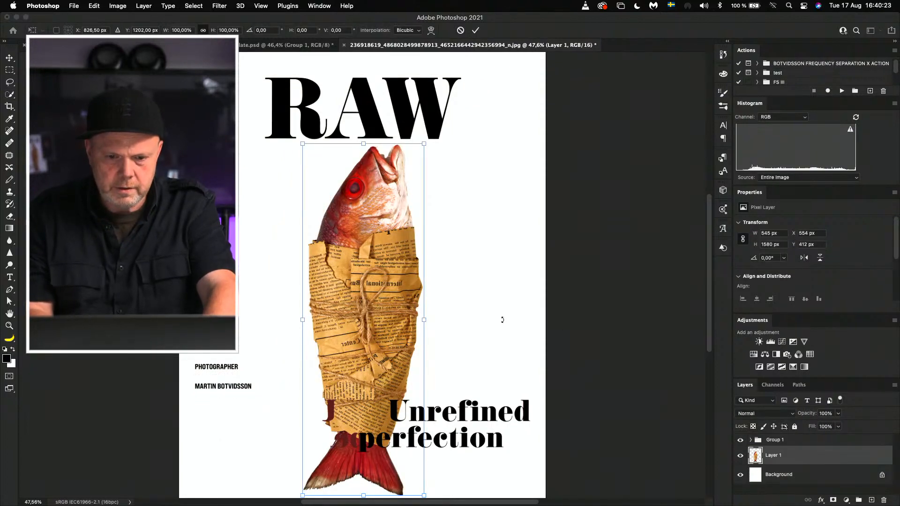
left_click_drag(502, 319, 486, 377)
left_click_drag(381, 344, 374, 318)
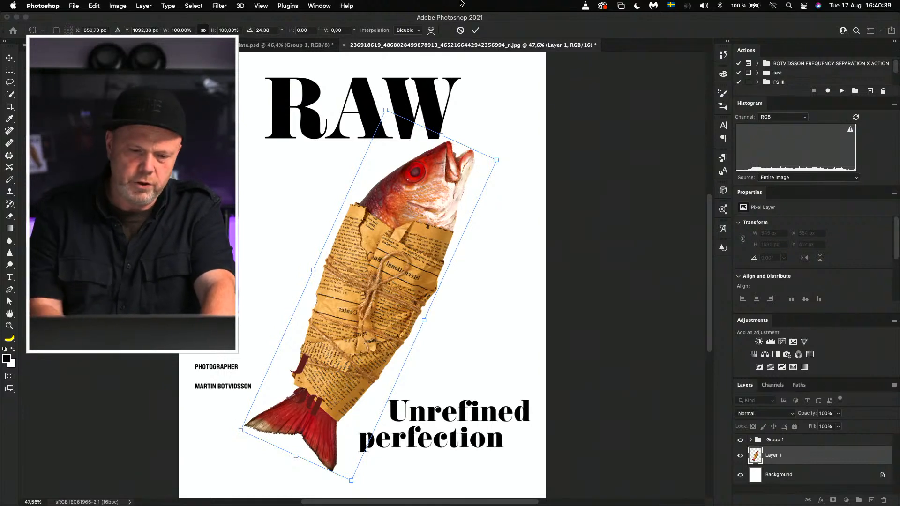
Step: Enlarge the tilted fish layer to about 1183 × 1682 px and place its head just below the RAW title
left_click_drag(241, 431, 173, 480)
left_click_drag(285, 407, 328, 358)
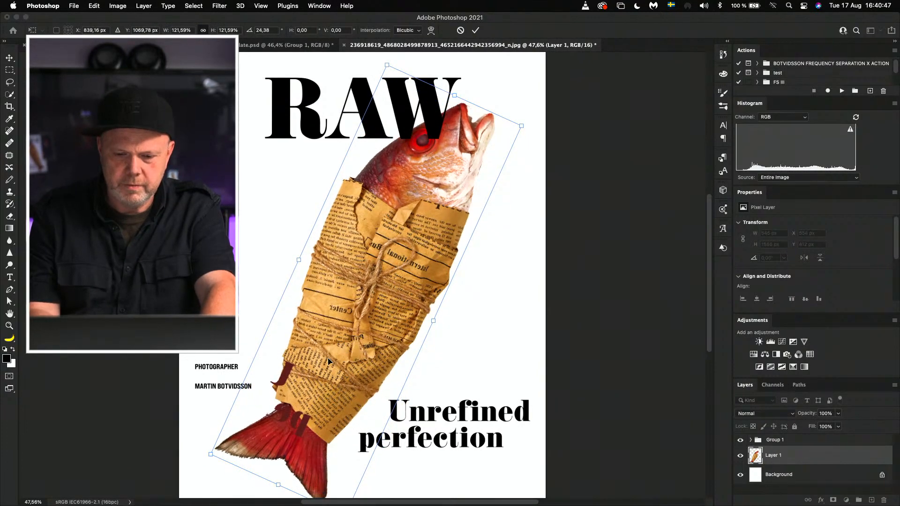
key("super+minus")
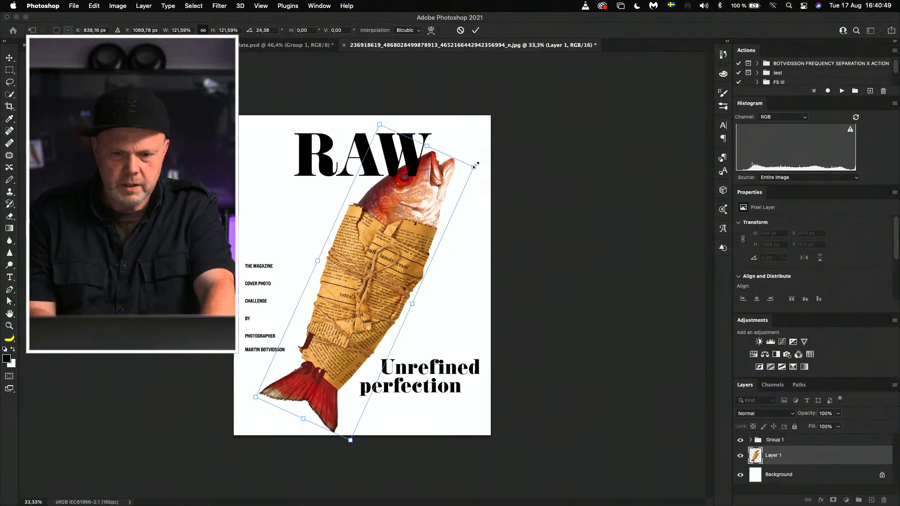
left_click_drag(474, 169, 466, 175)
left_click_drag(392, 247, 395, 258)
key("Return")
key("w")
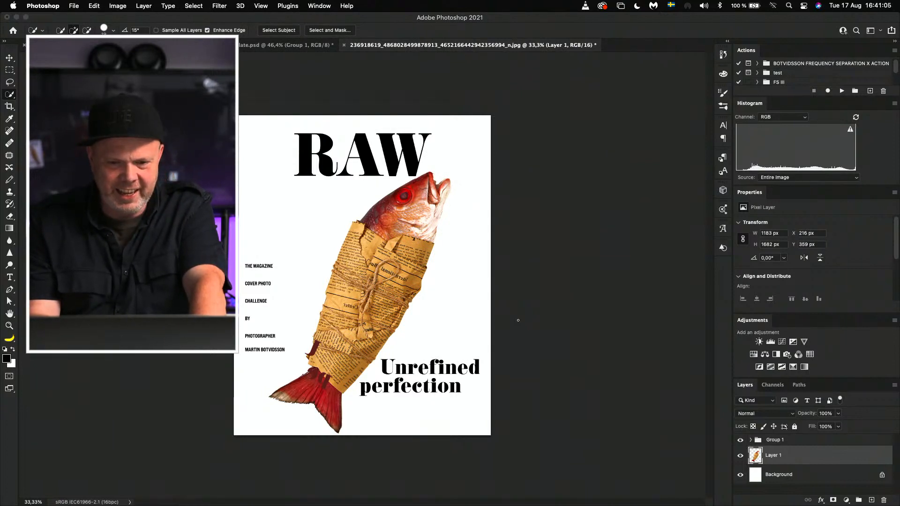
Step: Move the tilted fish left to about X 53 px, and undo its move, scaling and rotation
left_click_drag(401, 262, 374, 258)
key("super+t")
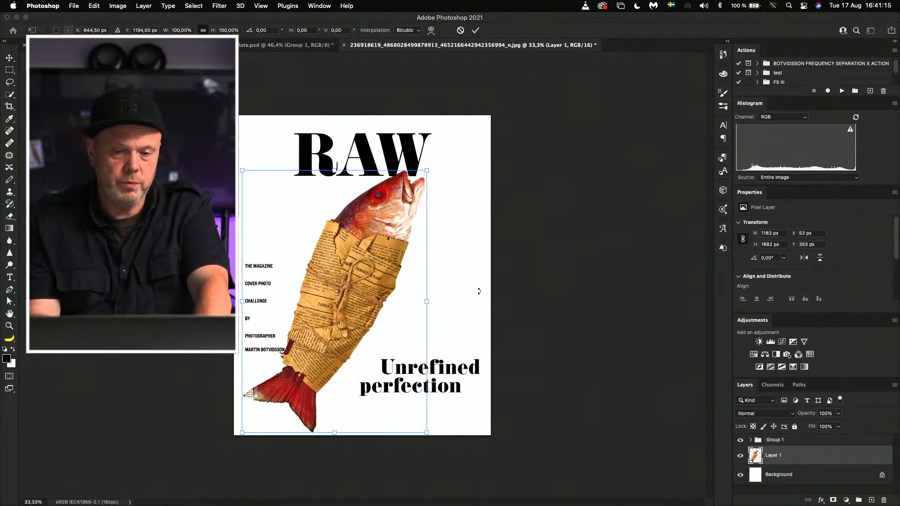
key("Return")
key("w")
key("super+z")
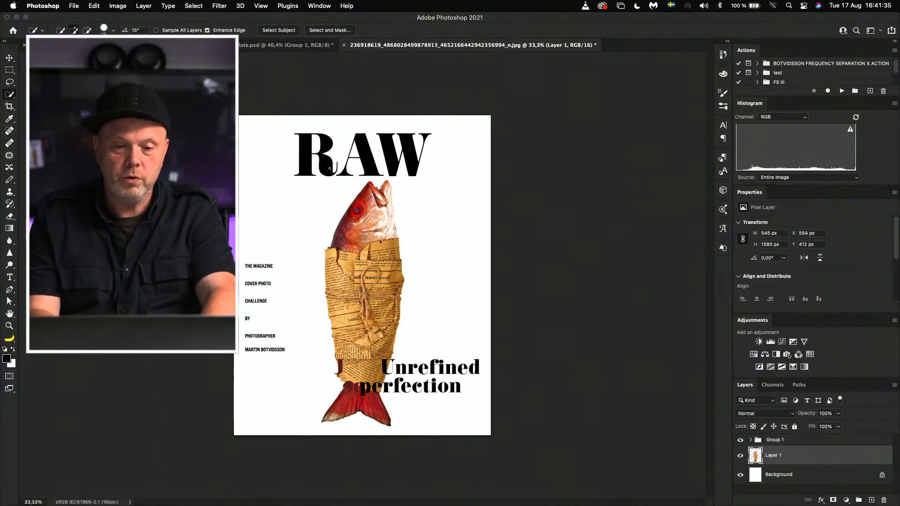
Step: Enlarge the upright fish layer to about 1791 × 5192 px and position its head to fill the cover below the RAW title
key("super+t")
key("super+minus")
key("super+minus")
key("super+minus")
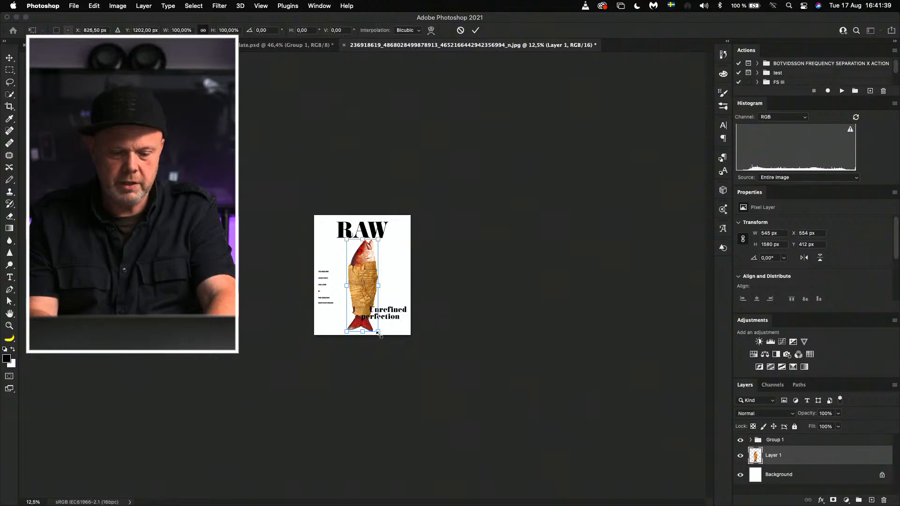
left_click_drag(378, 332, 397, 357)
key("super+z")
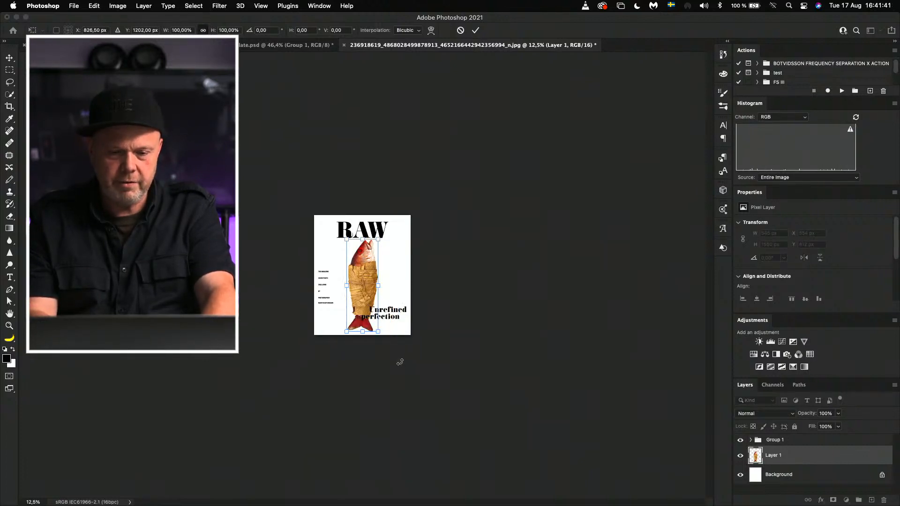
left_click_drag(378, 333, 511, 408)
mouse_move(361, 268)
left_mouse_down()
mouse_move(361, 347)
mouse_move(354, 375)
mouse_move(345, 377)
mouse_move(354, 375)
left_mouse_up()
key("Return")
key("w")
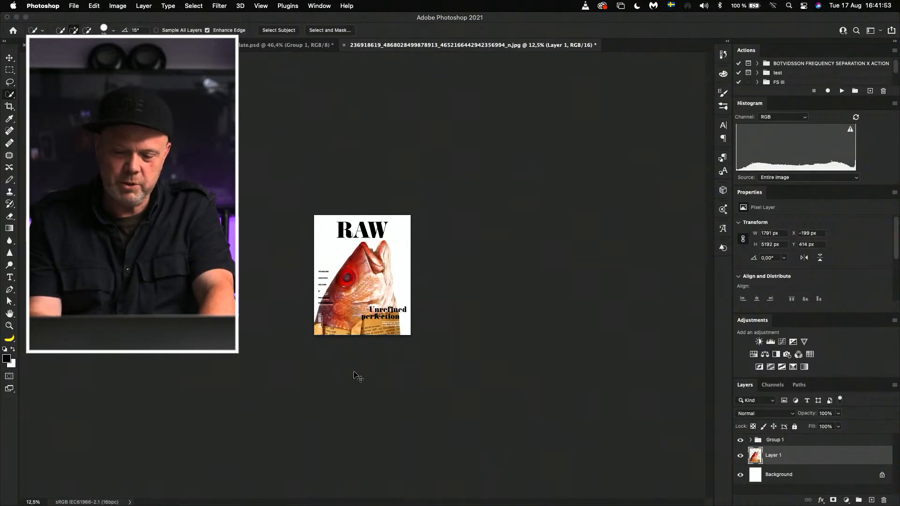
Step: Shift the enlarged fish layer right and slightly down to about X -119 px, Y 431 px
key("super+plus")
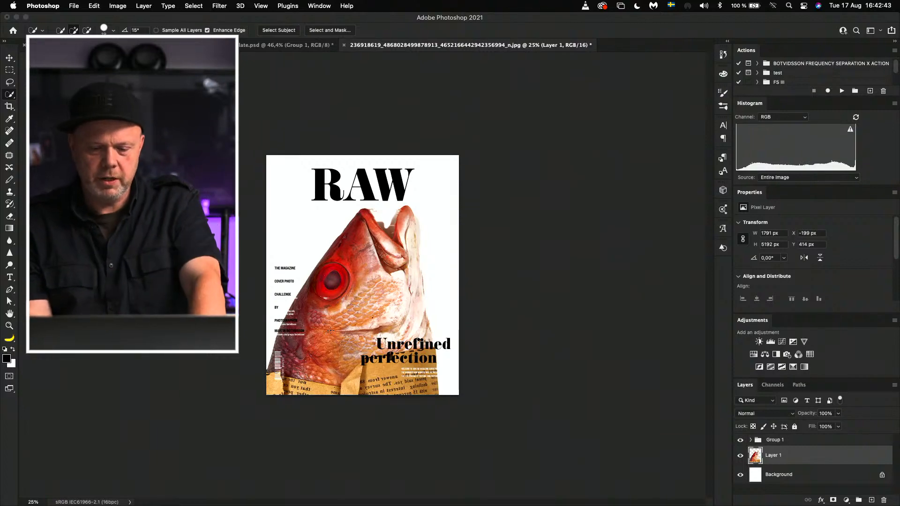
key("super+0")
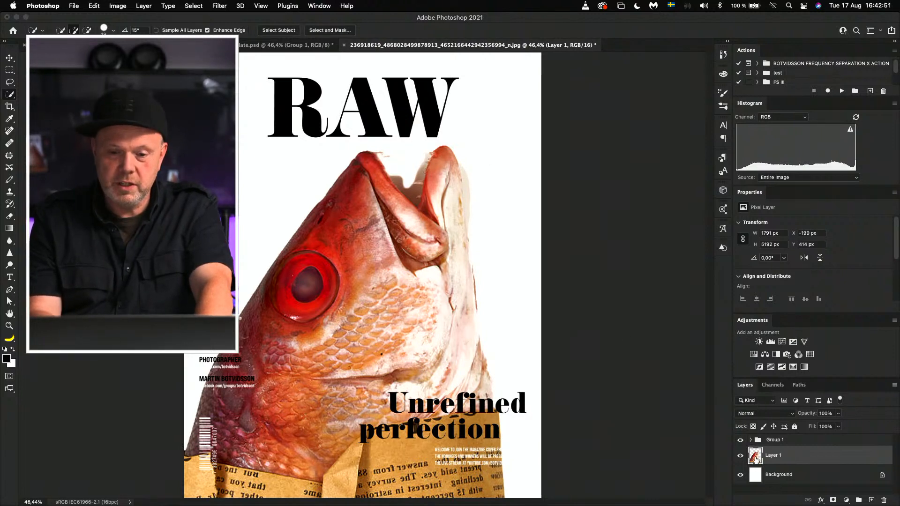
left_click_drag(425, 293, 443, 297)
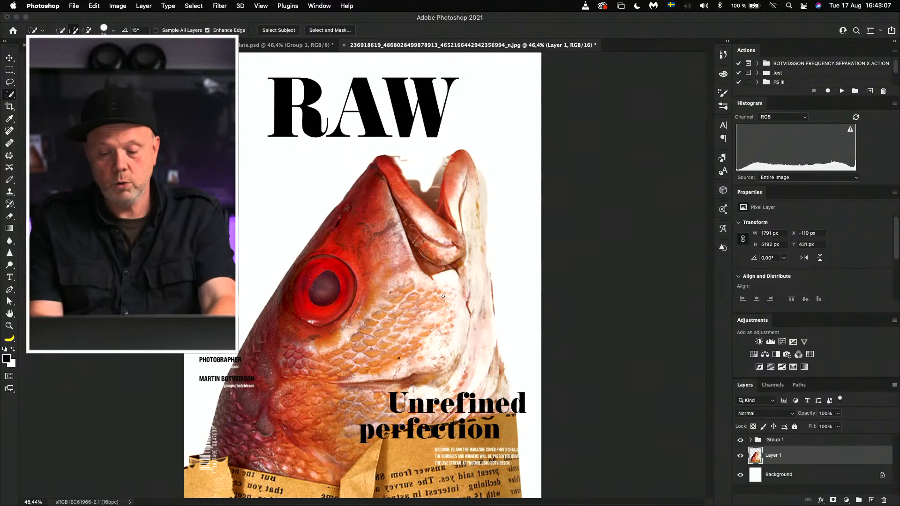
Step: Scale the upright fish layer down to about 537 × 1556 px and place it below the RAW title at about X 368 px, Y 455 px
key("super+minus")
key("super+minus")
key("super+t")
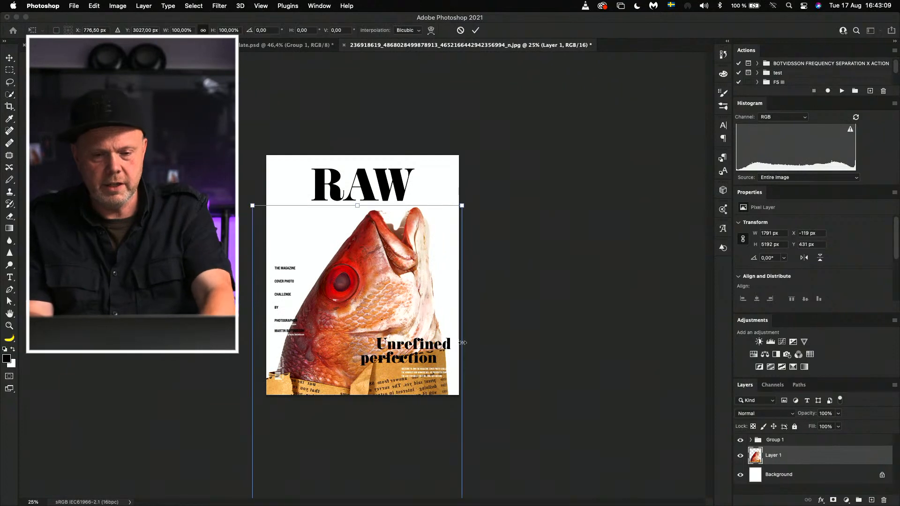
left_click_drag(250, 205, 316, 392)
left_click_drag(378, 430, 343, 233)
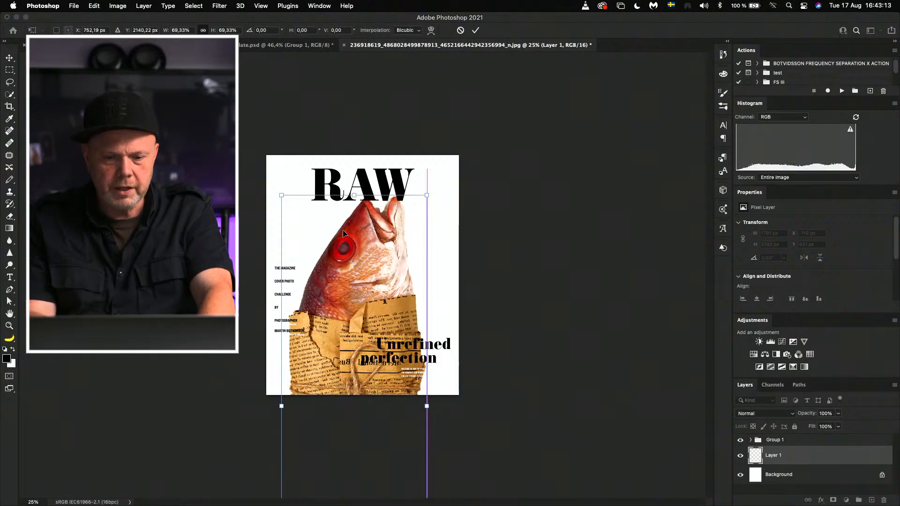
left_click_drag(281, 194, 327, 326)
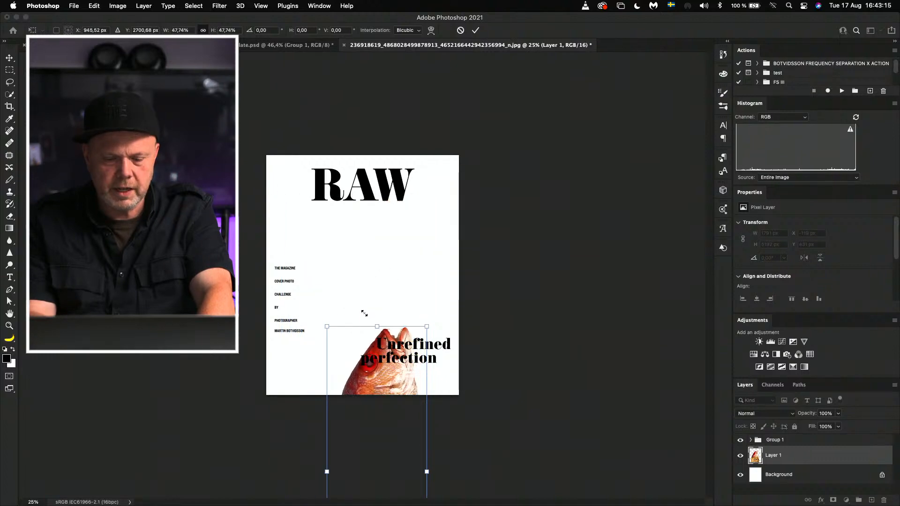
left_click_drag(392, 425, 373, 306)
left_click_drag(309, 206, 334, 285)
left_click_drag(370, 321, 361, 233)
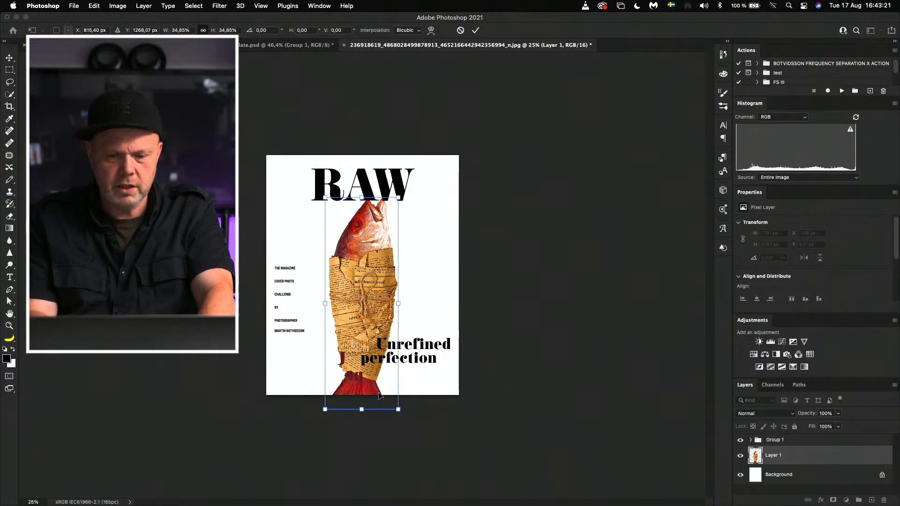
left_click_drag(399, 408, 388, 379)
left_click_drag(360, 303, 343, 314)
key("Return")
key("w")
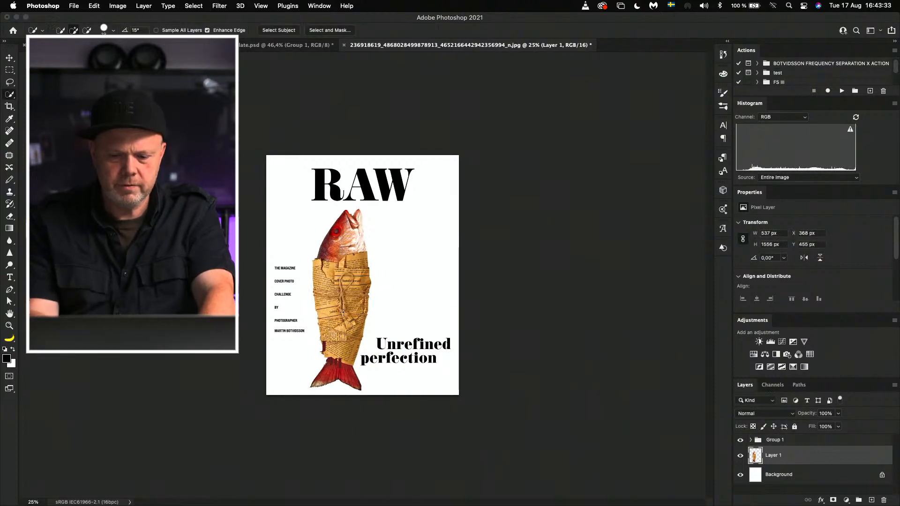
Step: Shift the whole upright fish horizontally to about X 488 px, nearer the centre below the RAW title
key("super+plus")
key("super+plus")
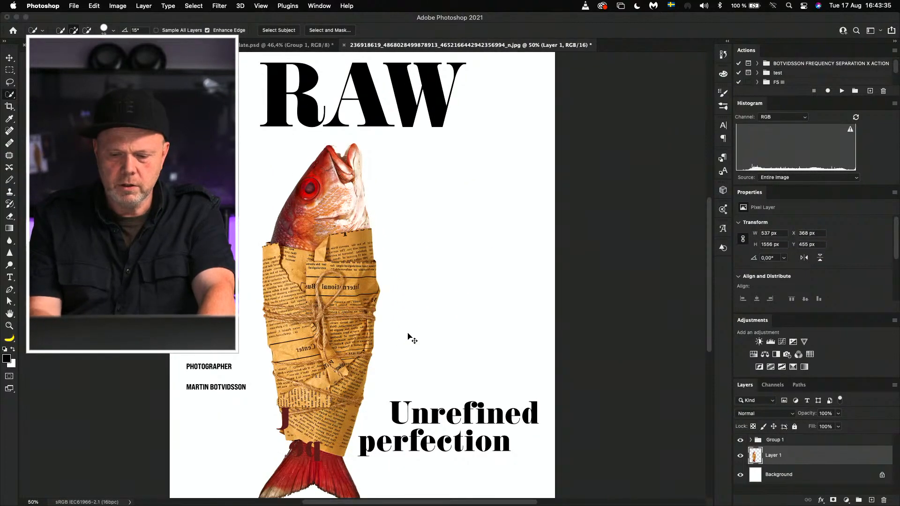
key("super+minus")
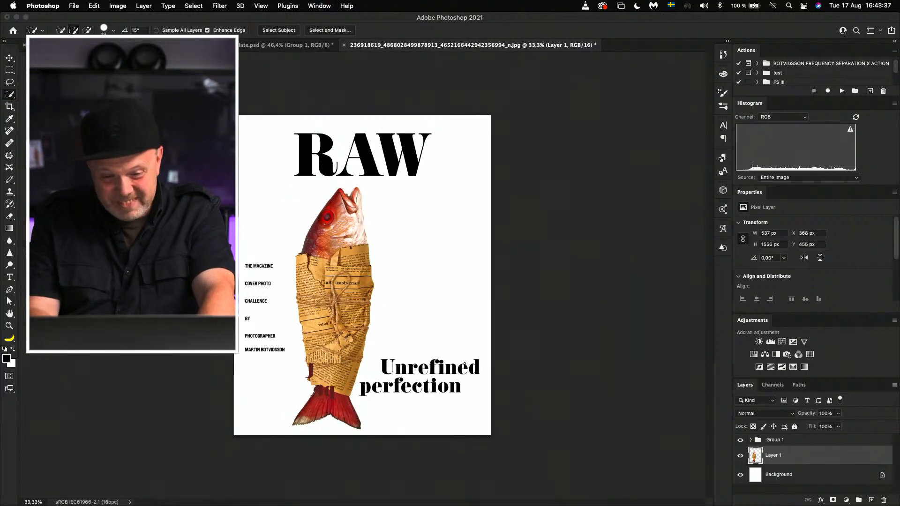
key("super+shift+Right")
key("super+shift+Right")
key("super+shift+Right")
key("super+shift+Right")
key("super+shift+Right")
key("super+shift+Right")
key("super+shift+Right")
key("super+shift+Right")
key("super+shift+Right")
key("super+shift+Right")
key("super+shift+Right")
key("super+shift+Right")
key("super+shift+Right")
key("super+shift+Right")
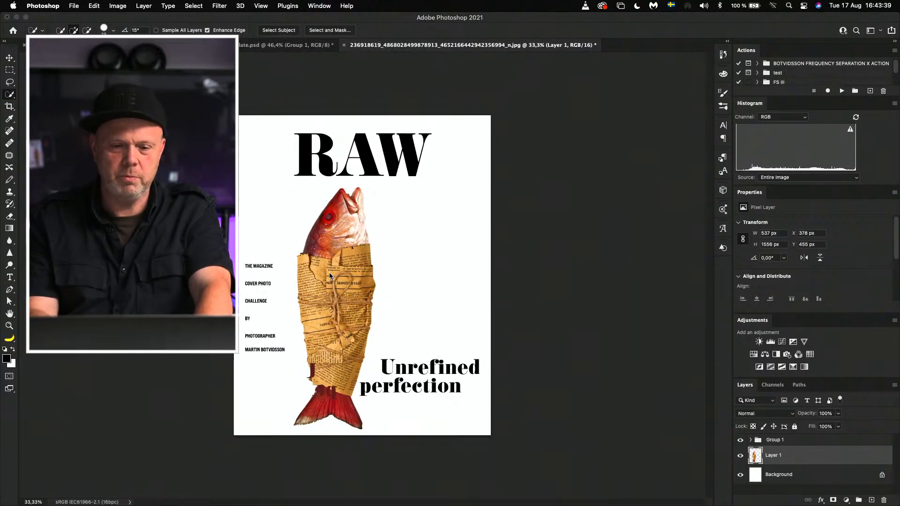
key("super+shift+Right")
key("super+shift+Right")
key("super+shift+Right")
key("super+shift+Right")
key("super+shift+Right")
key("super+shift+Right")
key("super+shift+Right")
key("super+shift+Right")
key("super+shift+Right")
key("super+shift+Right")
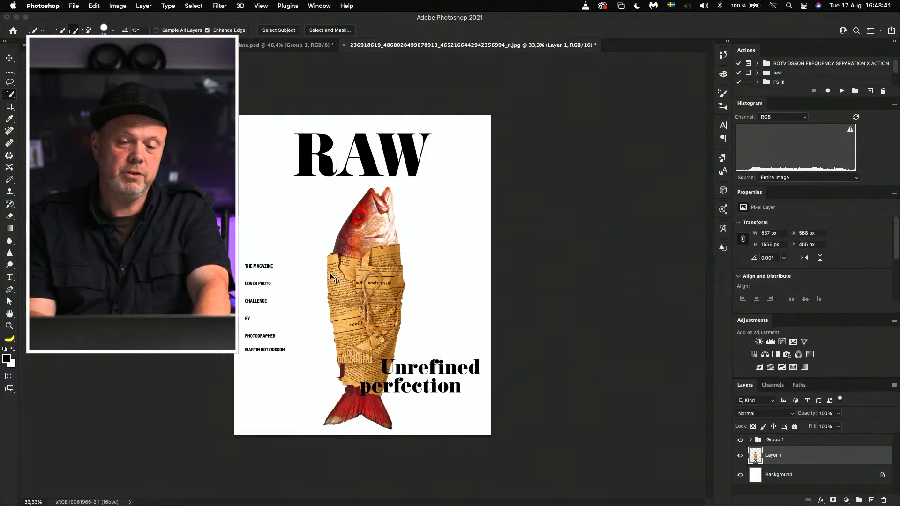
key("super+shift+Left")
key("super+shift+Left")
key("super+shift+Left")
key("super+shift+Left")
key("super+shift+Left")
key("super+shift+Left")
key("super+shift+Left")
key("super+shift+Left")
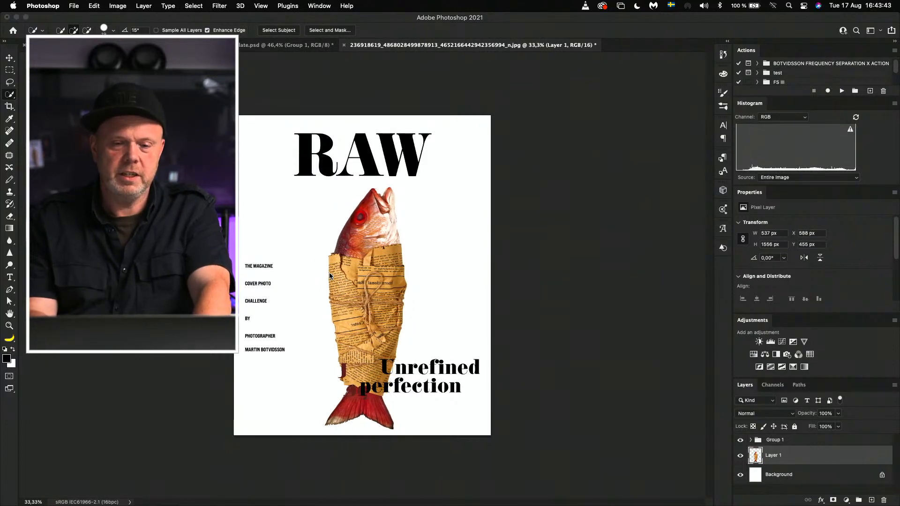
key("shift+Left")
key("shift+Left")
key("shift+Left")
key("shift+Left")
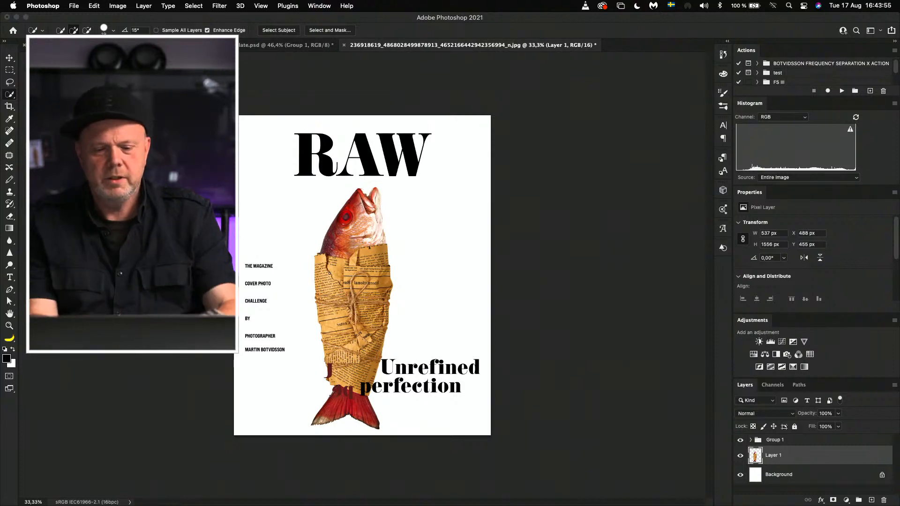
Step: Turn the fish layer upside down, enlarge it to about 1058 × 3064 px and hang it from the cover's upper edge at about X 281 px, Y -1286 px
key("super+t")
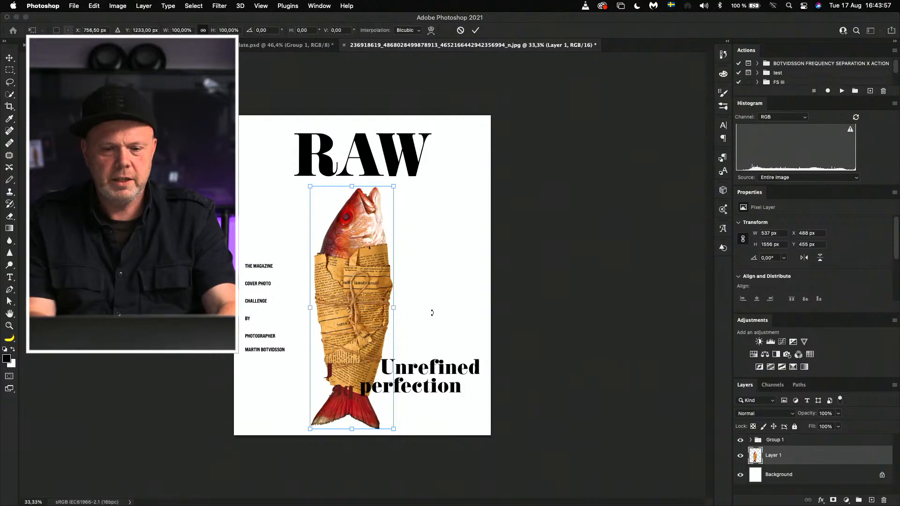
left_click_drag(431, 311, 281, 258)
left_click_drag(229, 211, 295, 309)
left_click_drag(357, 333, 365, 189)
left_click_drag(403, 291, 462, 349)
mouse_move(415, 325)
left_mouse_down()
mouse_move(408, 323)
mouse_move(437, 331)
mouse_move(406, 321)
left_mouse_up()
left_click_drag(411, 358, 449, 394)
mouse_move(333, 285)
left_mouse_down()
mouse_move(344, 286)
mouse_move(347, 275)
left_mouse_up()
key("Return")
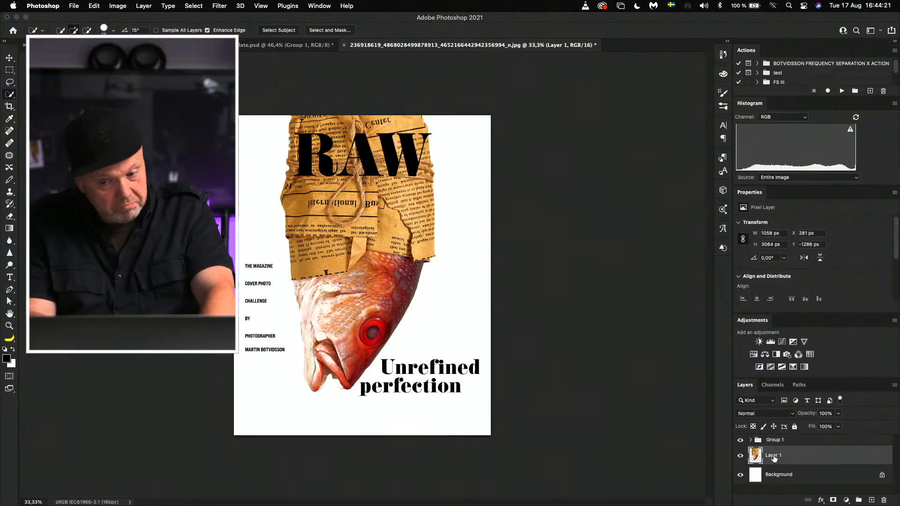
Step: Select the whole canvas and copy the fish layer's content, checking the cover template document before returning to the fish cover
key("super+a")
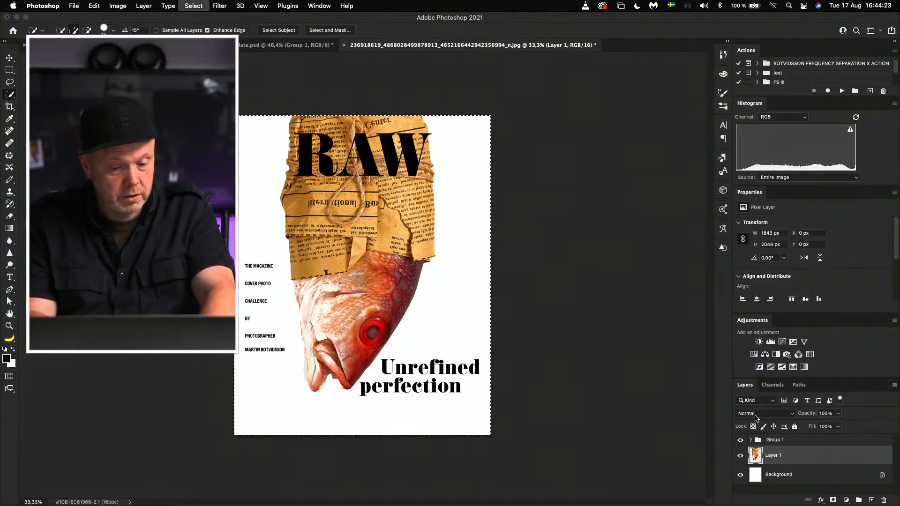
key("super+c")
left_click(283, 47)
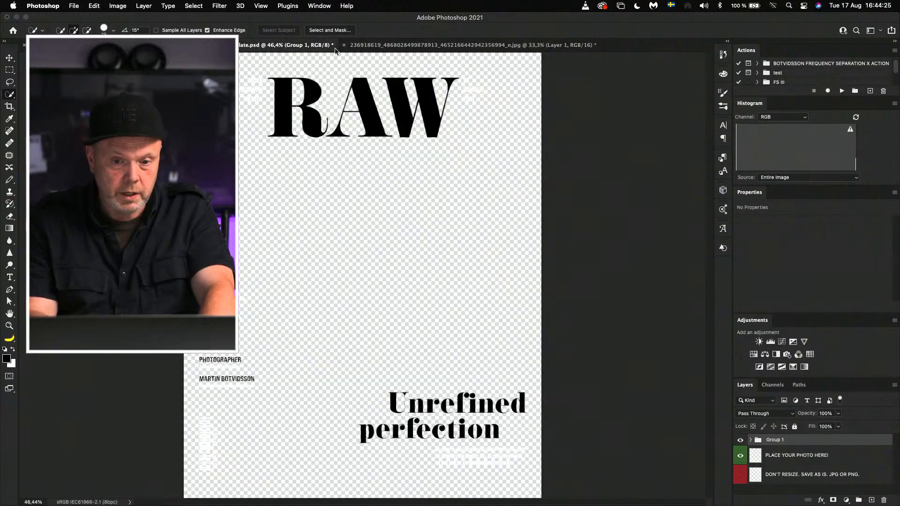
left_click(401, 46)
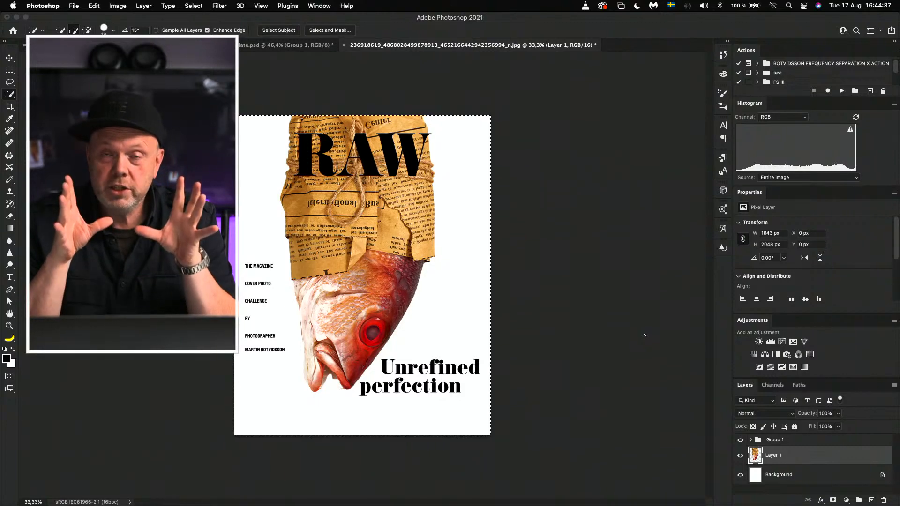
Step: Switch to Safari and close the original fish cover photo to get back to the Facebook group's search results
key("super+Tab")
key("super+Tab")
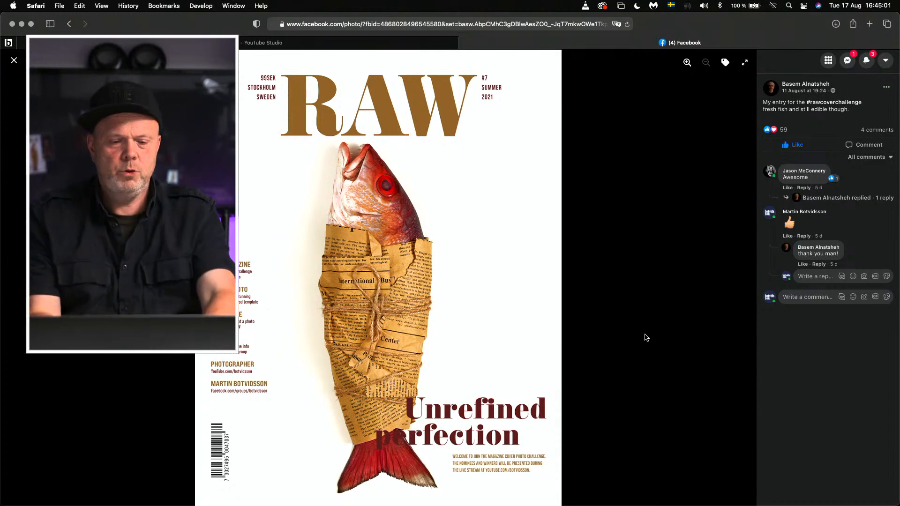
key("Escape")
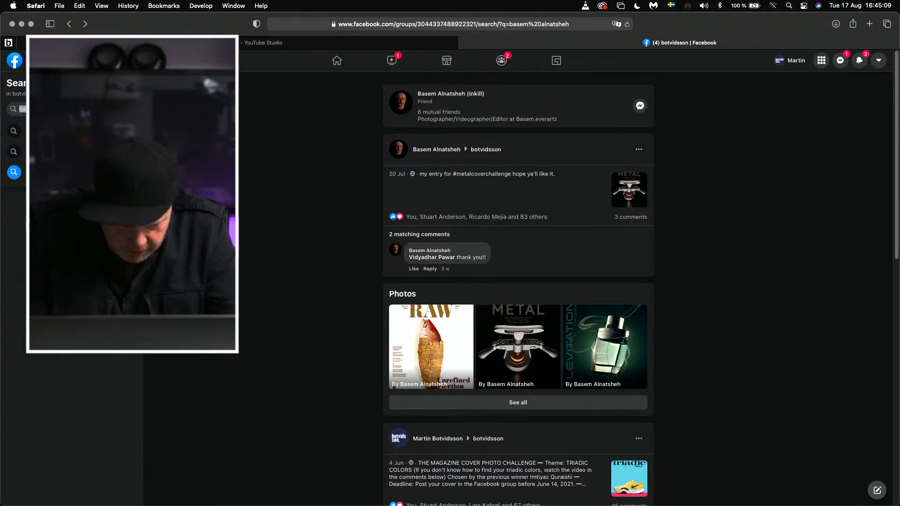
Step: Try to search the group for another challenge participant from the existing search results page
type("qu")
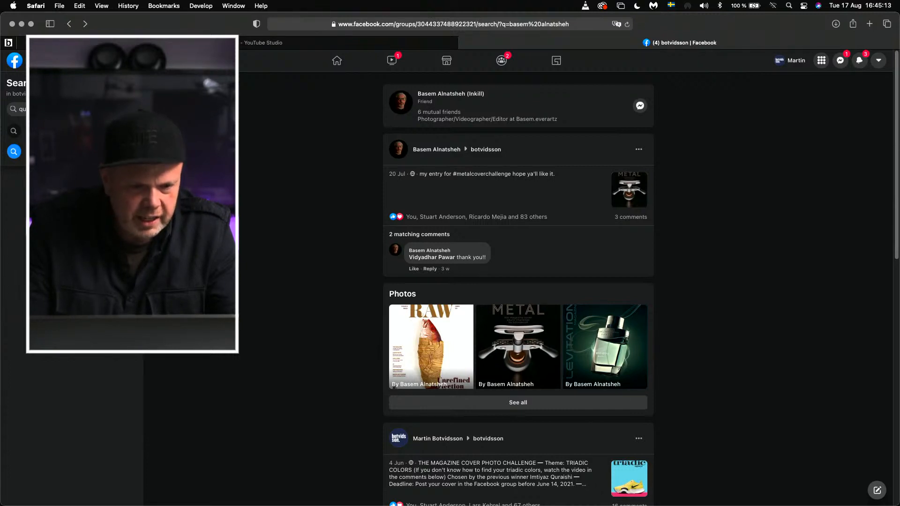
key("BackSpace")
key("BackSpace")
type("i")
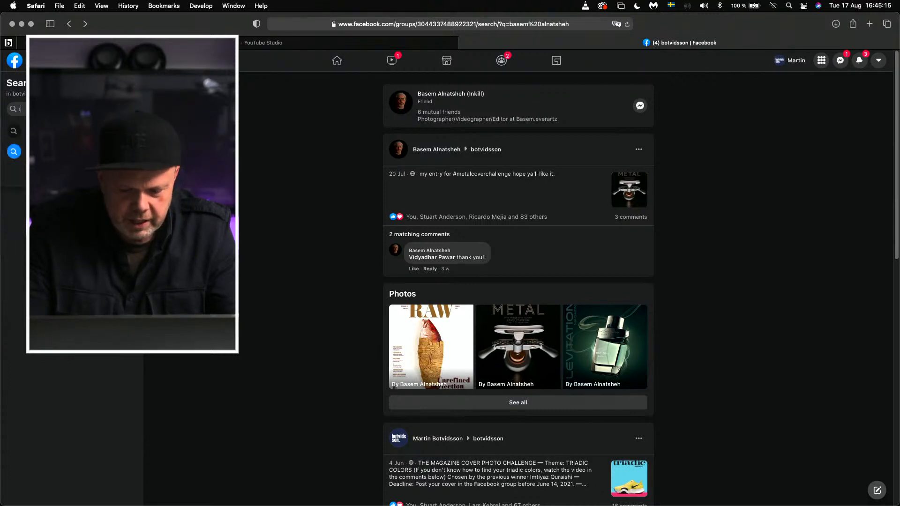
type("m")
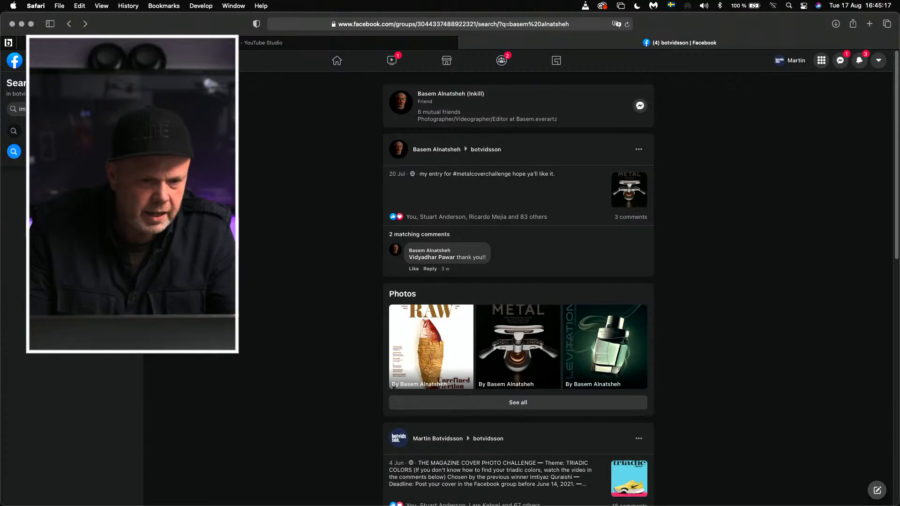
key("Return")
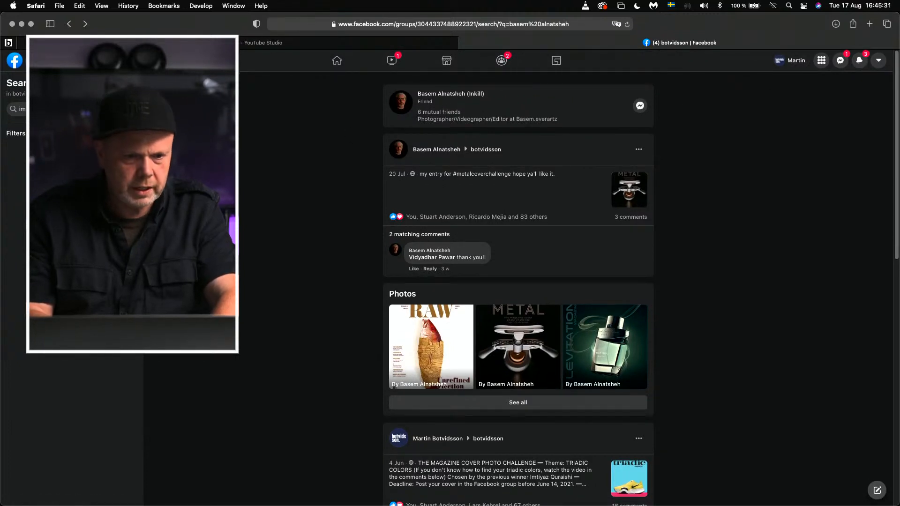
Step: Go back to the Facebook group's main page and search the group for the next participant's name
left_click(69, 23)
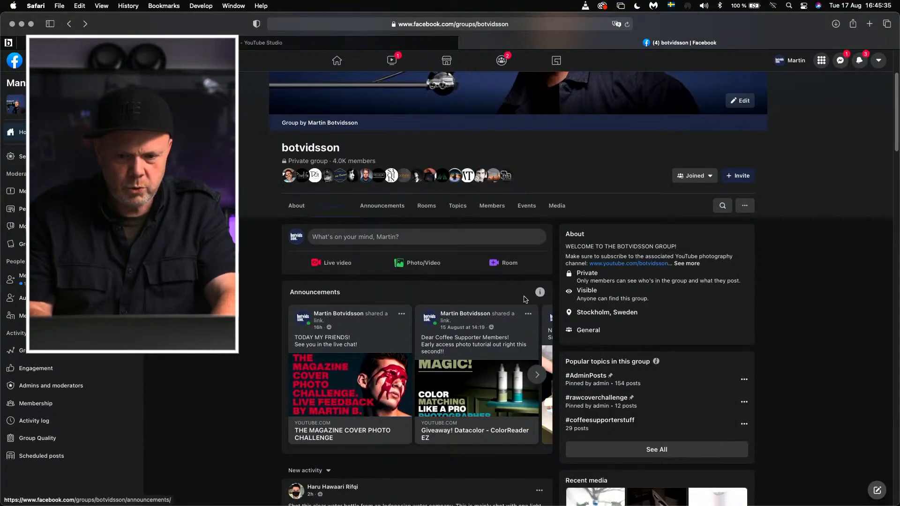
left_click(723, 206)
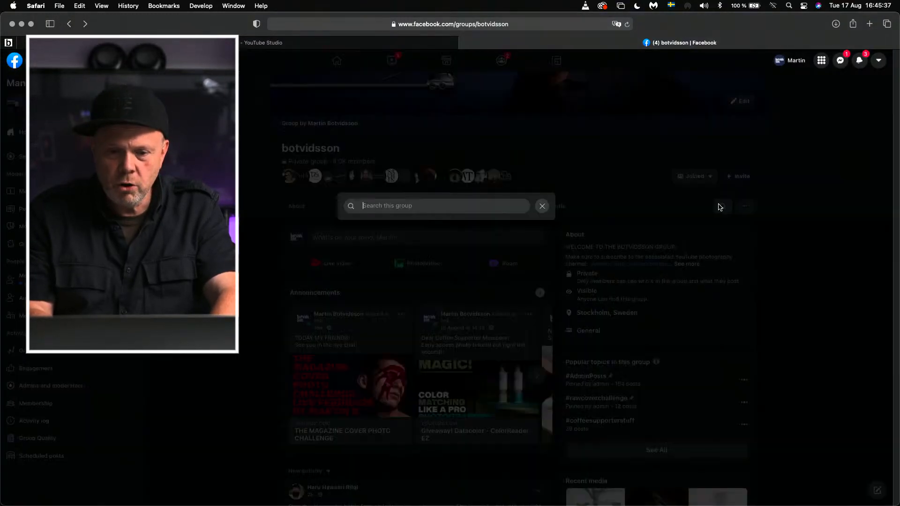
type("i")
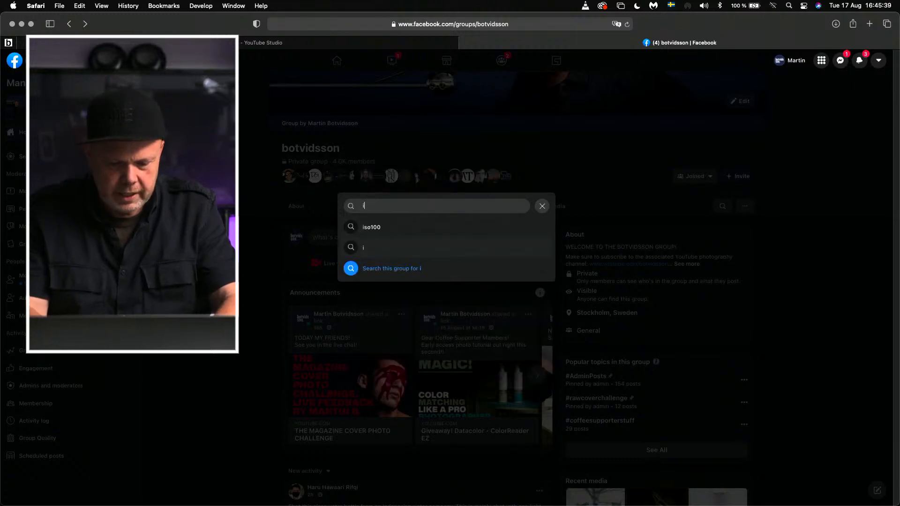
type("mti")
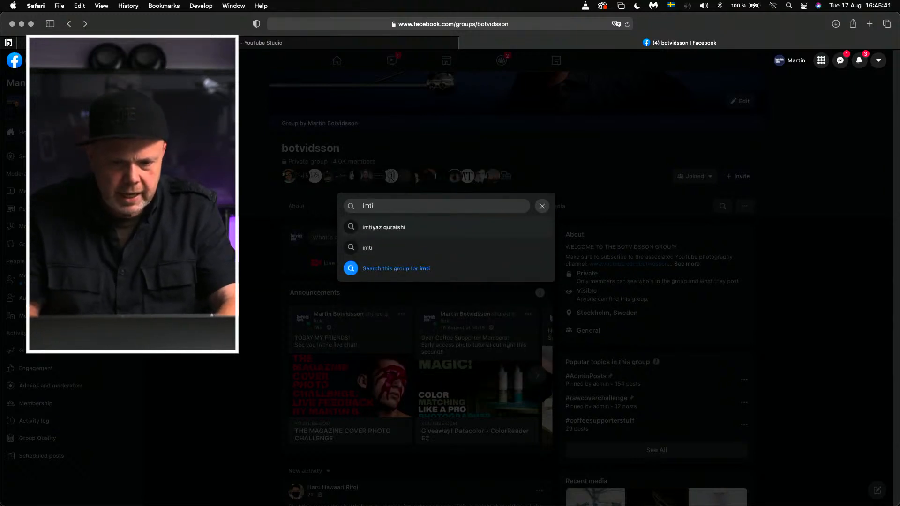
key("Down")
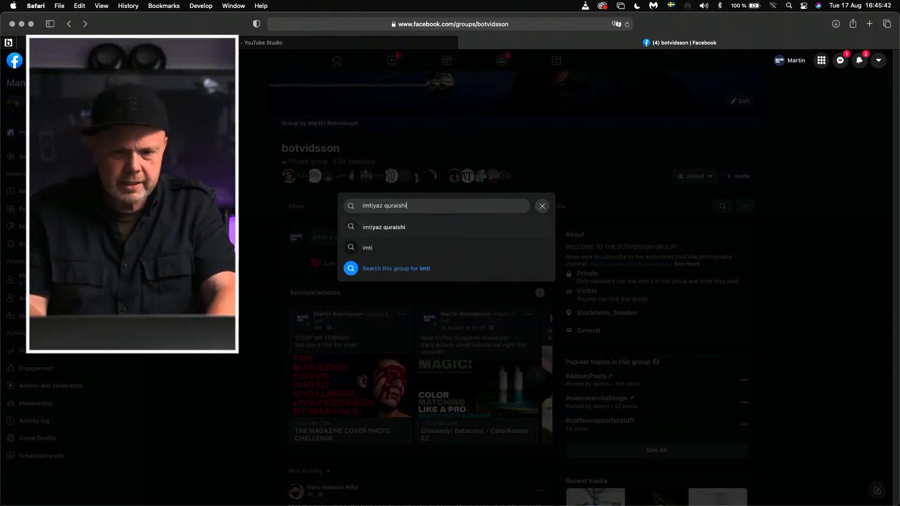
left_click(382, 228)
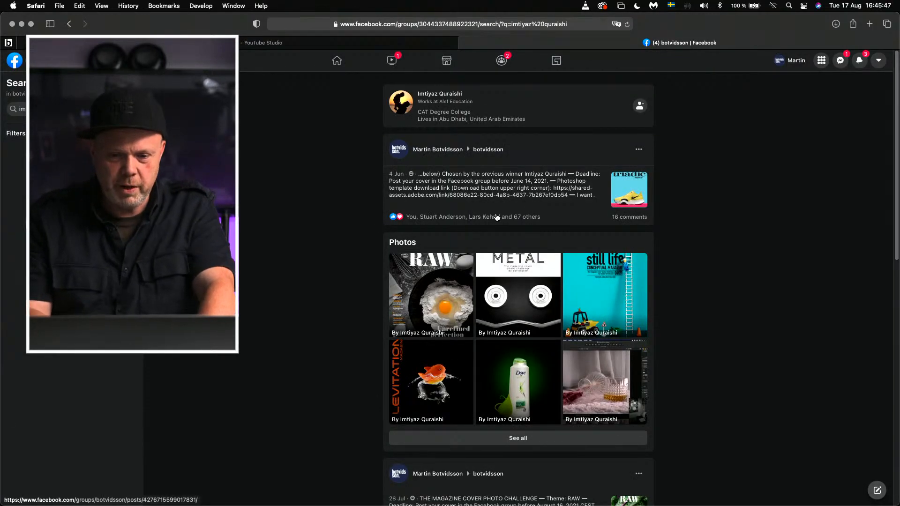
Step: Open the participant's RAW cover with the egg yolk in flour and bring the image into Photoshop through Camera Raw without adjustments
left_click(437, 293)
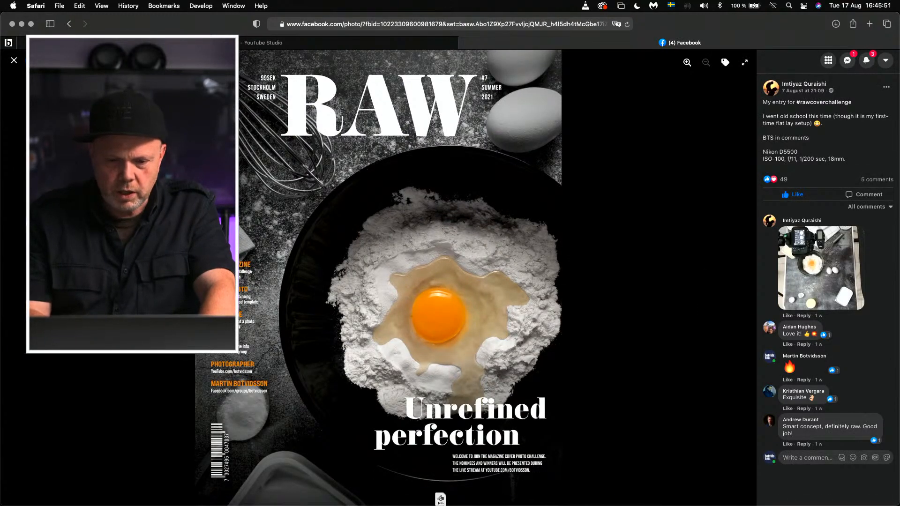
mouse_move(440, 500)
left_click_drag(440, 500, 478, 497)
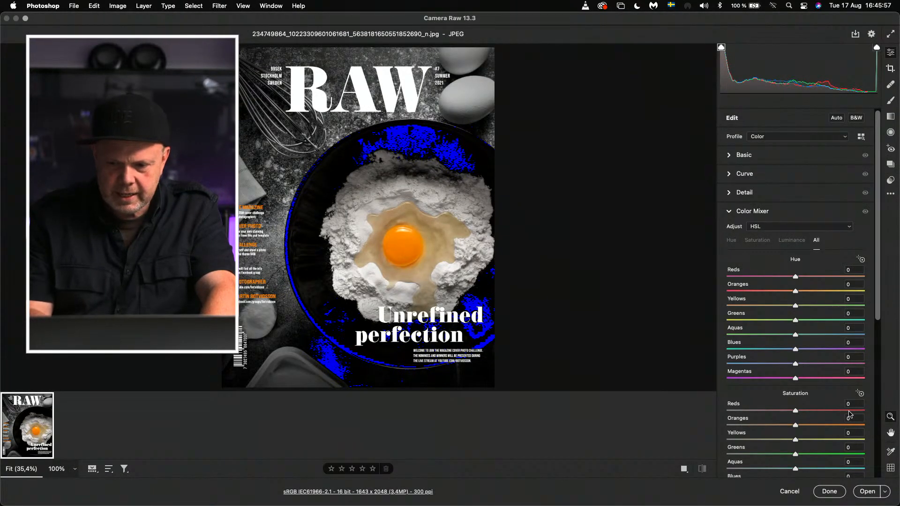
left_click(866, 491)
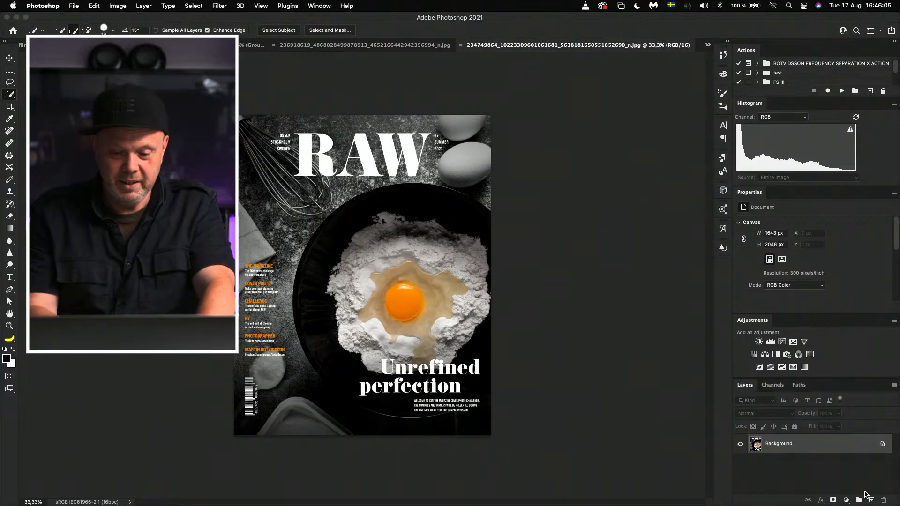
Step: Fit the egg cover to the window and display it full screen on a black background for review
key("super+0")
key("f")
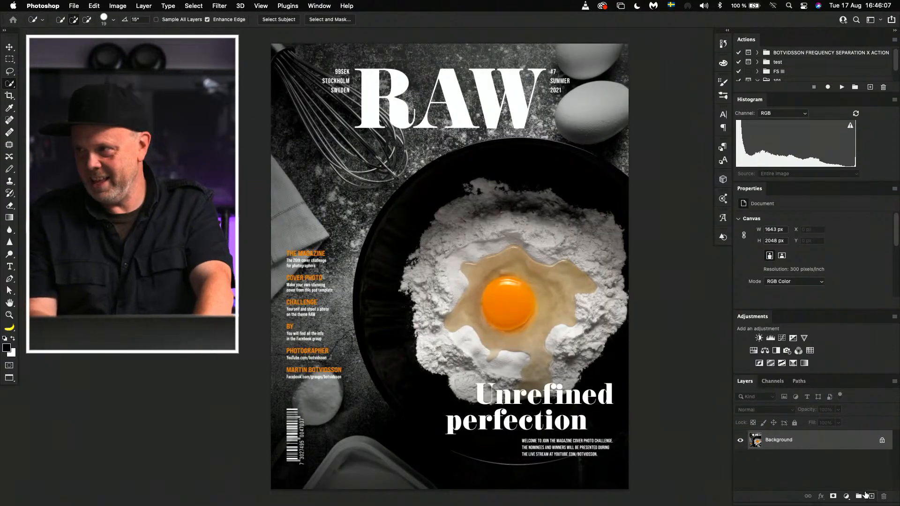
key("f")
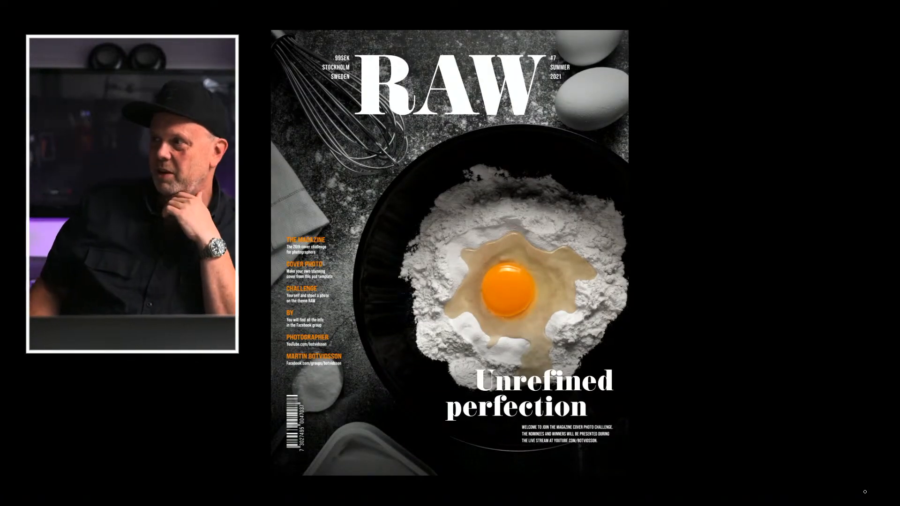
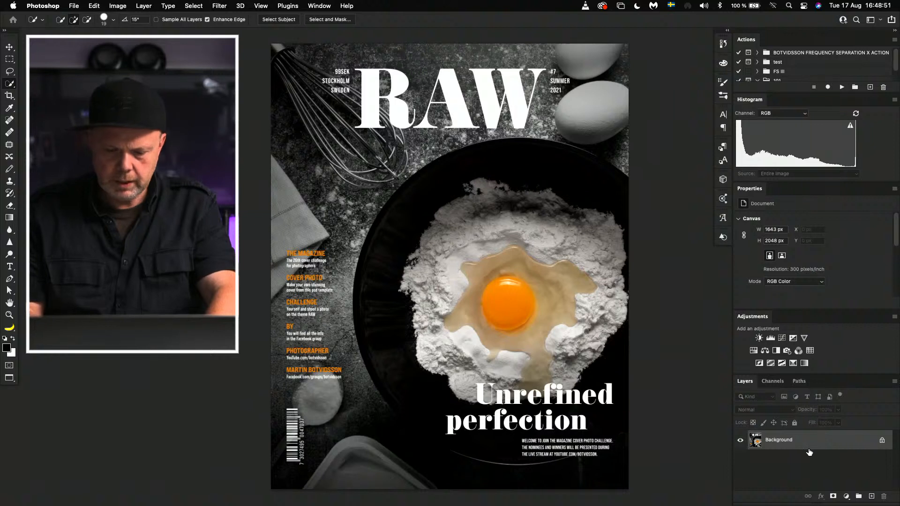
Step: Duplicate the egg cover's background layer and add a Color Balance adjustment with the midtones' Yellow–Blue value at +4
key("super+j")
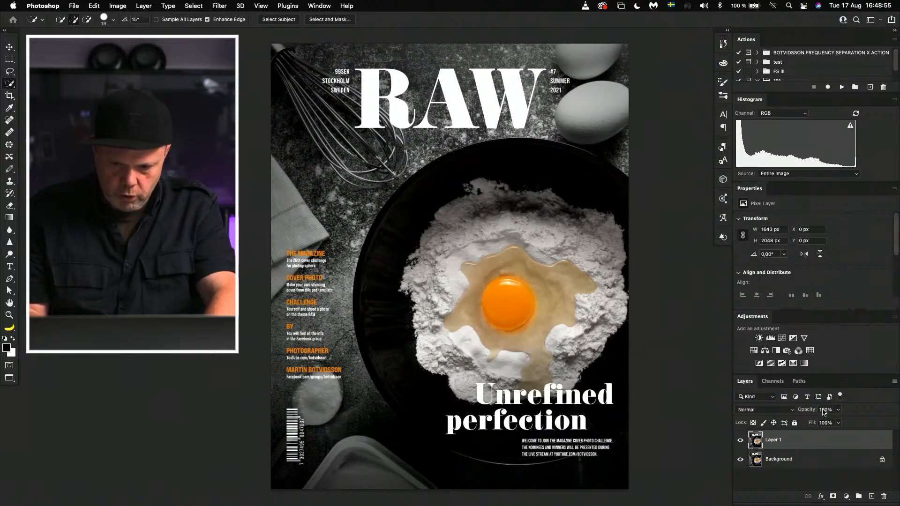
left_click(765, 352)
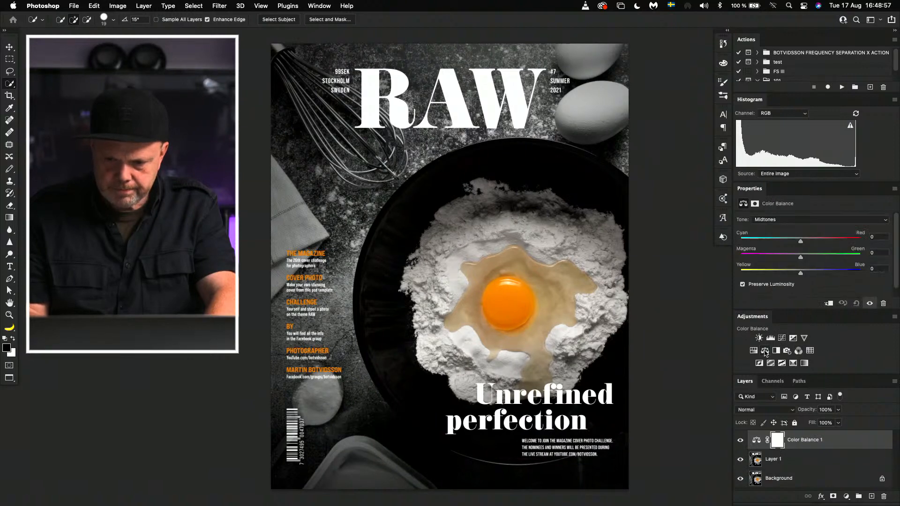
left_click_drag(801, 272, 803, 276)
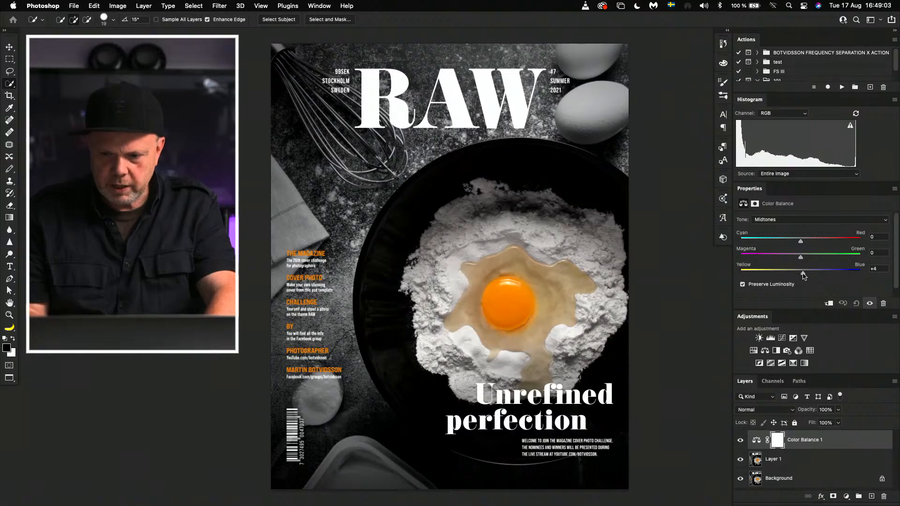
Step: Cool the shadows in the Color Balance adjustment with Yellow–Blue at +4 and Cyan–Red at -2
left_click(791, 219)
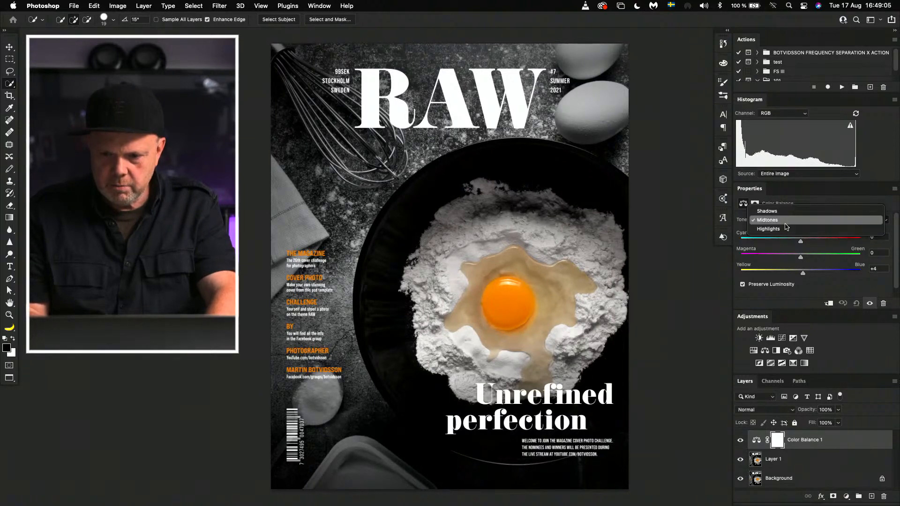
left_click(784, 212)
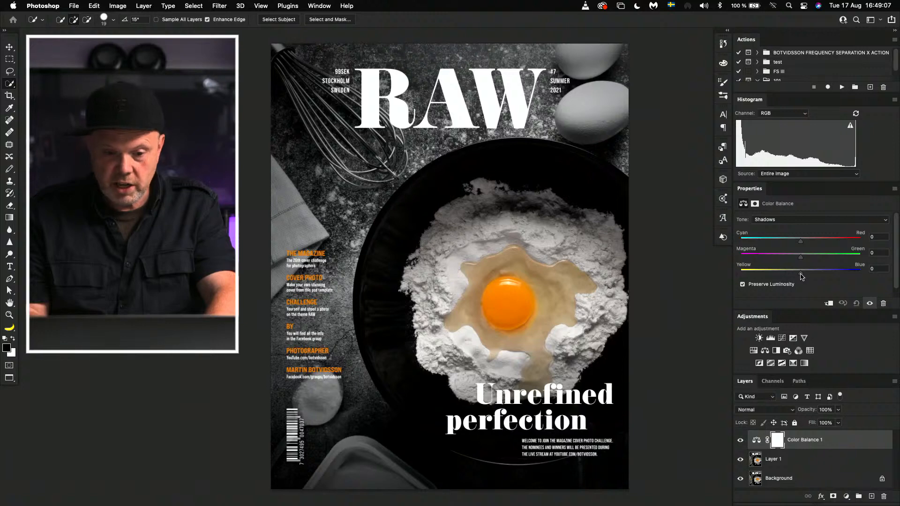
mouse_move(801, 276)
left_mouse_down()
mouse_move(810, 276)
mouse_move(802, 276)
left_mouse_up()
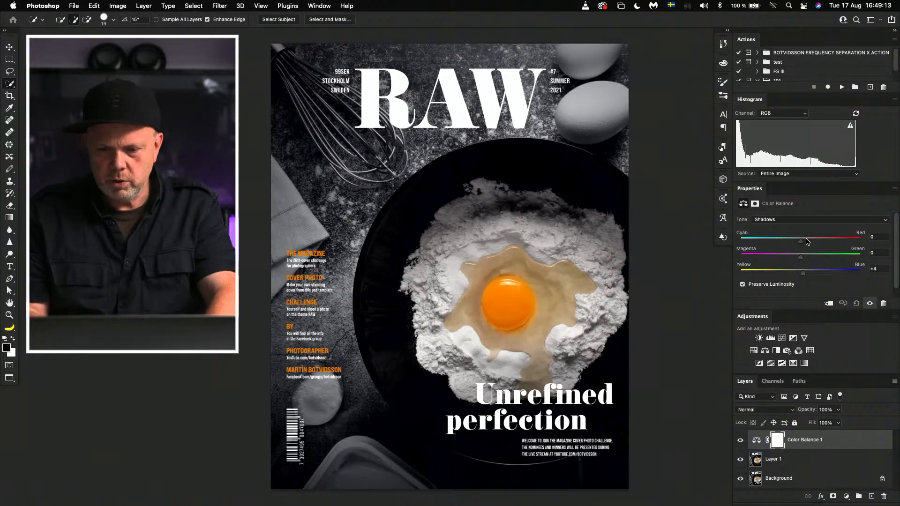
mouse_move(801, 242)
left_mouse_down()
mouse_move(791, 242)
mouse_move(800, 244)
left_mouse_up()
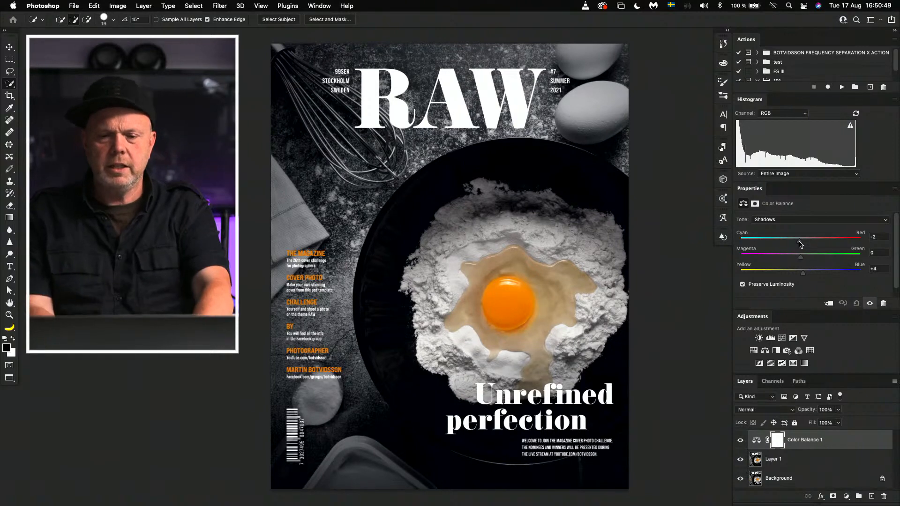
Step: Hide the Color Balance adjustment and scale the duplicated cover, Layer 1, proportionally from its centre to about 155%
left_click(740, 440)
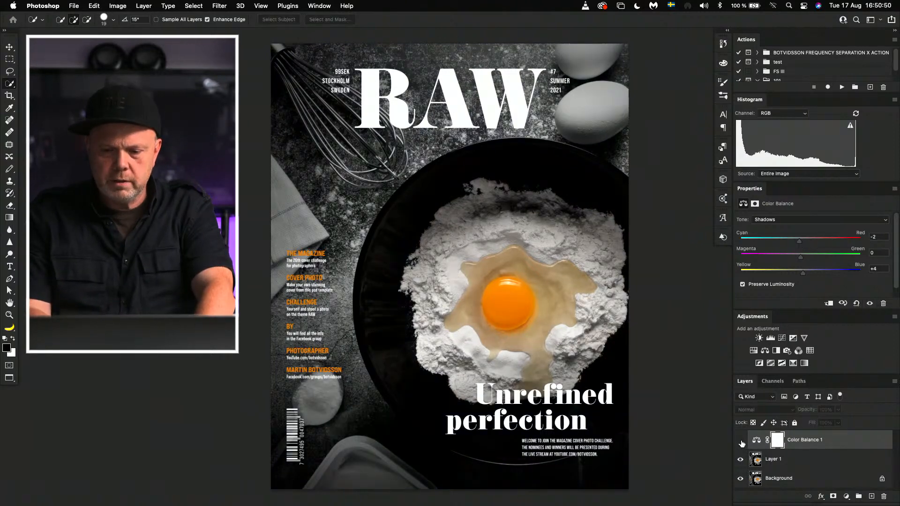
left_click(758, 462)
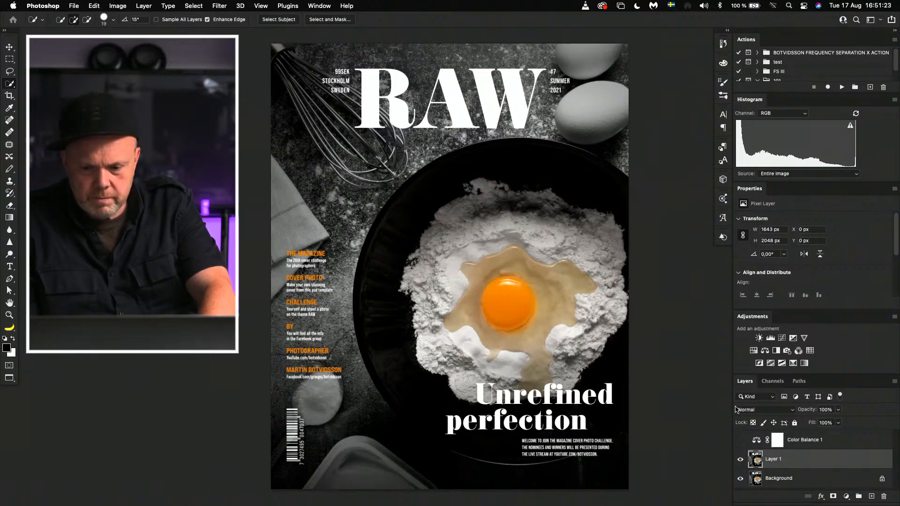
key("super+t")
key("super+minus")
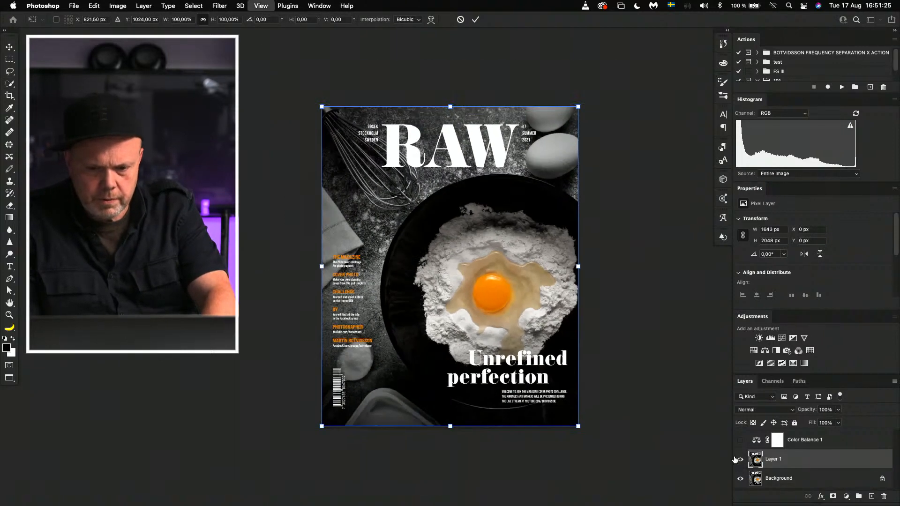
key("super+minus")
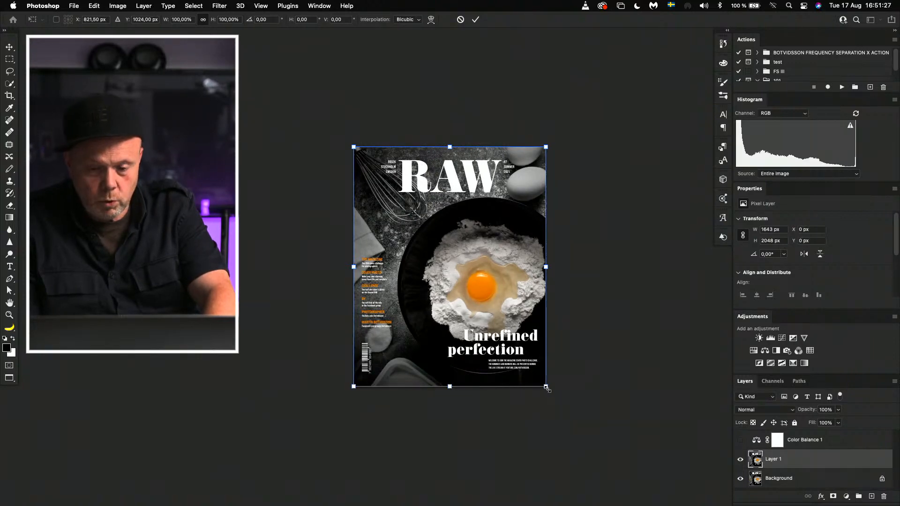
left_click_drag(546, 388, 613, 445)
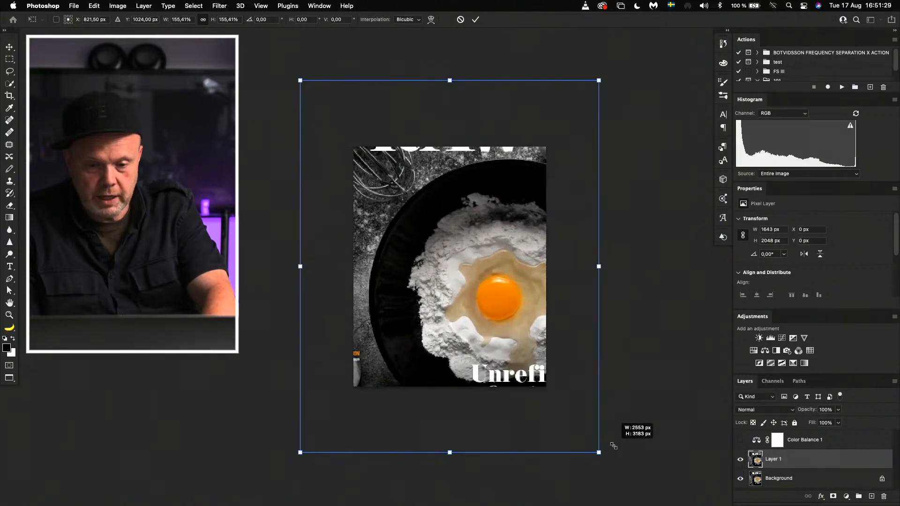
Step: Reposition the enlarged egg image and scale it to about 161% so the flour and yolk fill the page, and apply the transform
left_click_drag(499, 345, 446, 303)
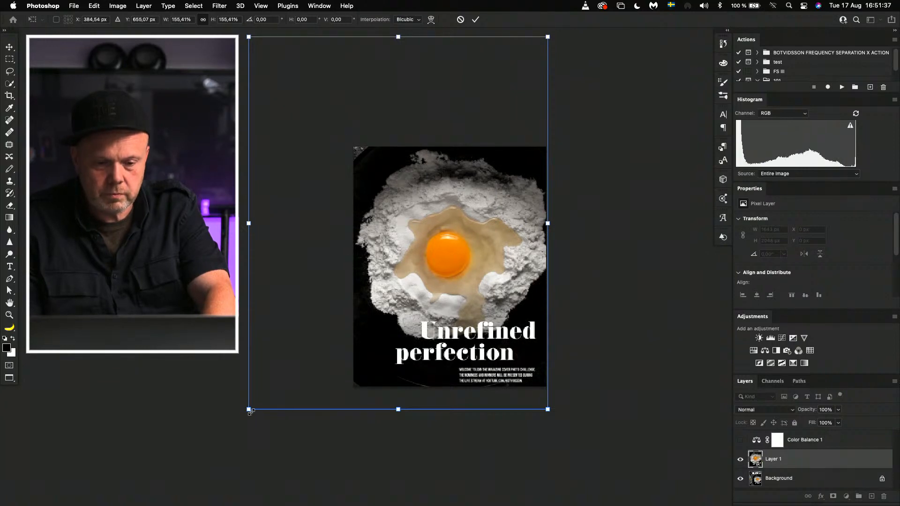
left_click_drag(249, 409, 236, 421)
left_click_drag(441, 317, 441, 303)
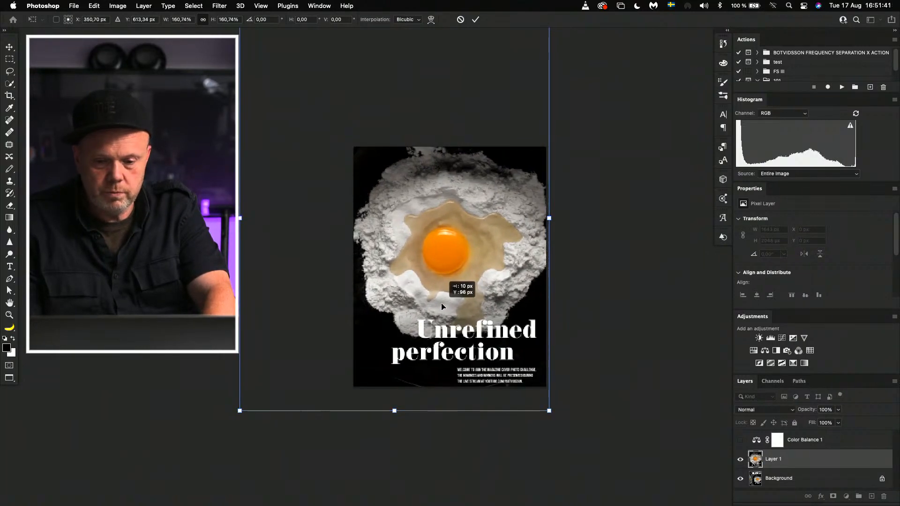
key("Return")
key("w")
key("super+0")
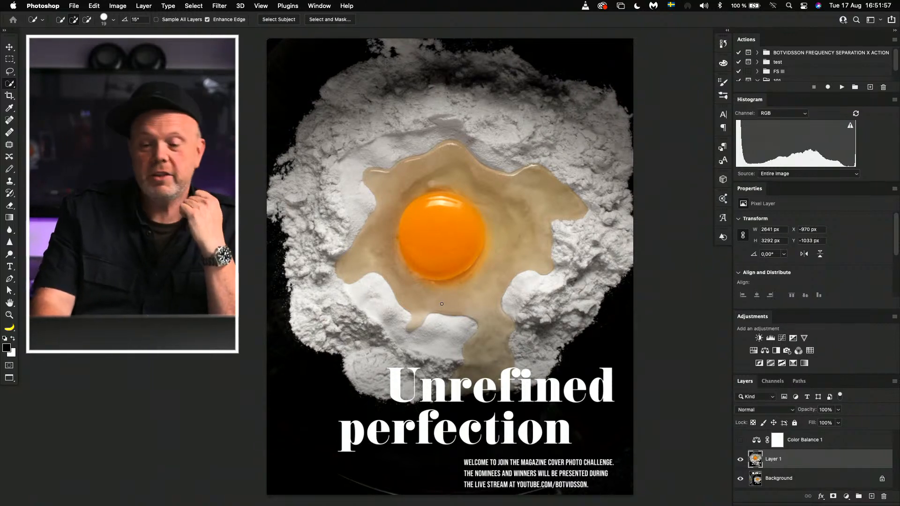
key("super+minus")
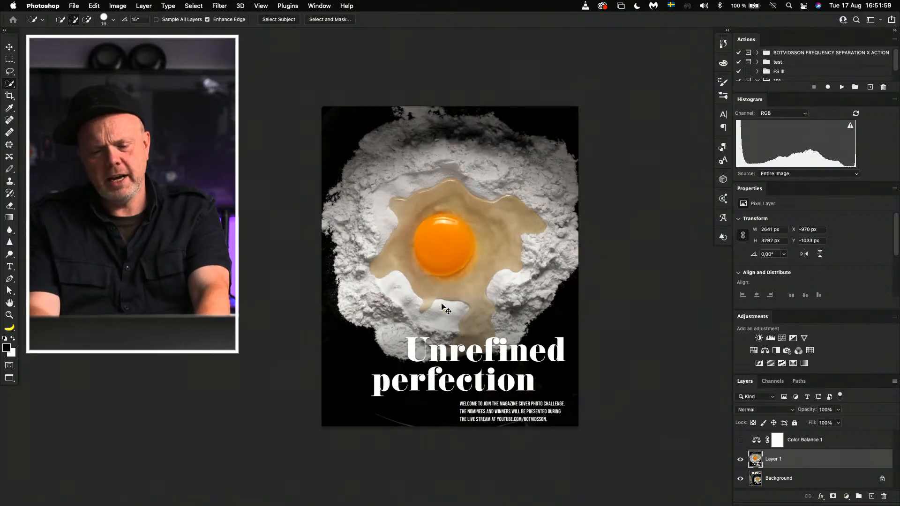
Step: Close the egg cover and the fish cover documents without saving their changes
key("super+w")
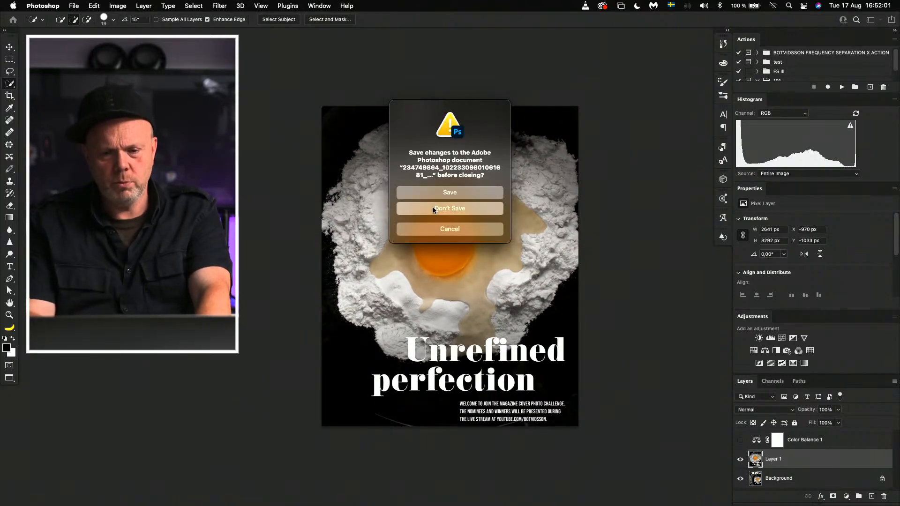
left_click(434, 211)
key("super+w")
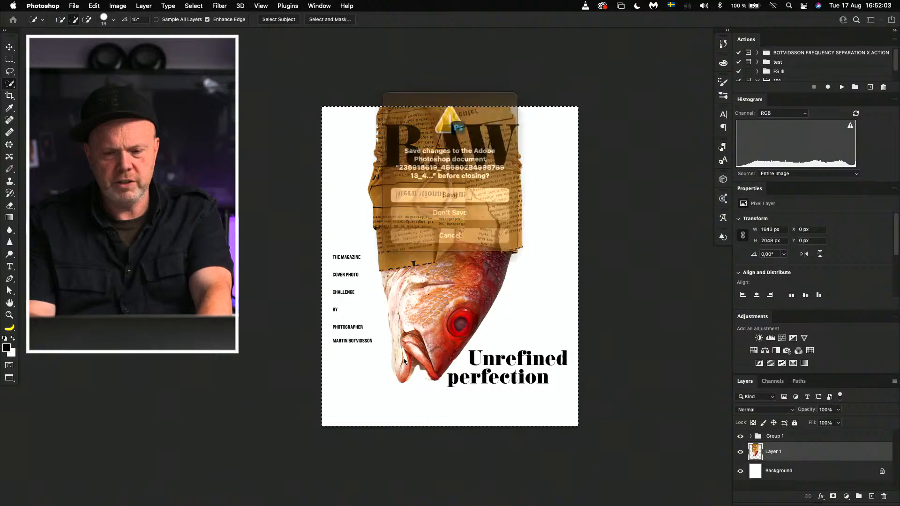
left_click(434, 211)
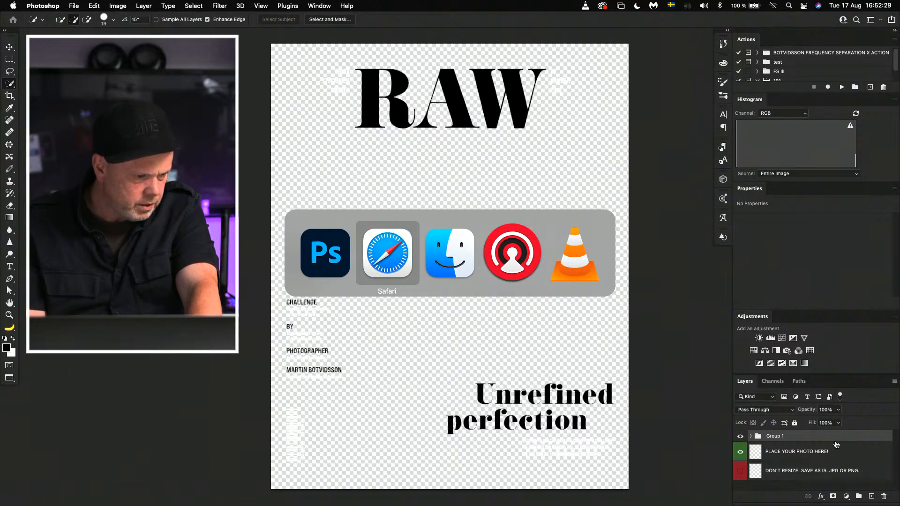
Step: Switch to Safari, look at the participant's egg cover entry once more from the search results, and close the photo
key("super+Tab")
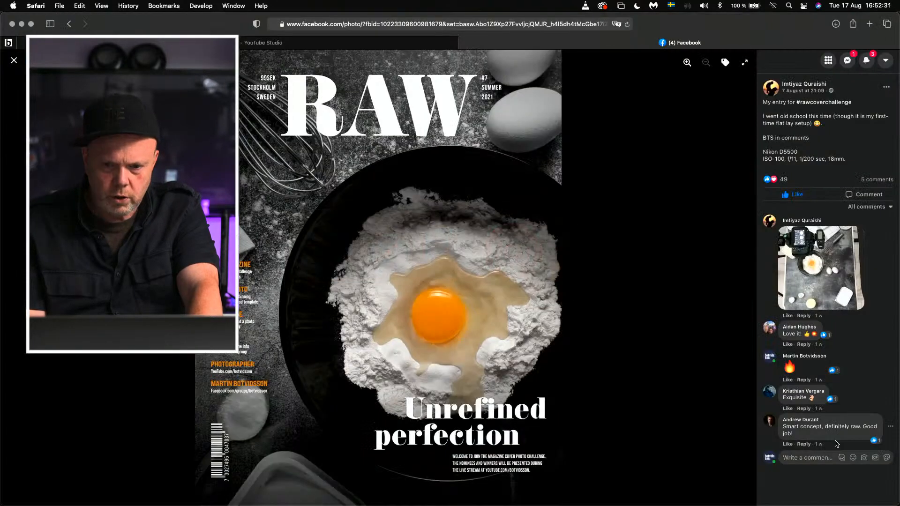
key("Escape")
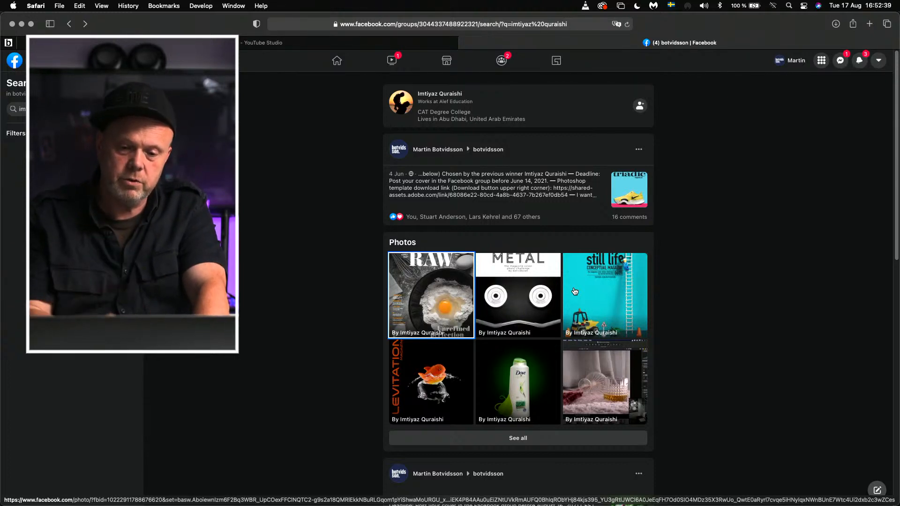
left_click(437, 285)
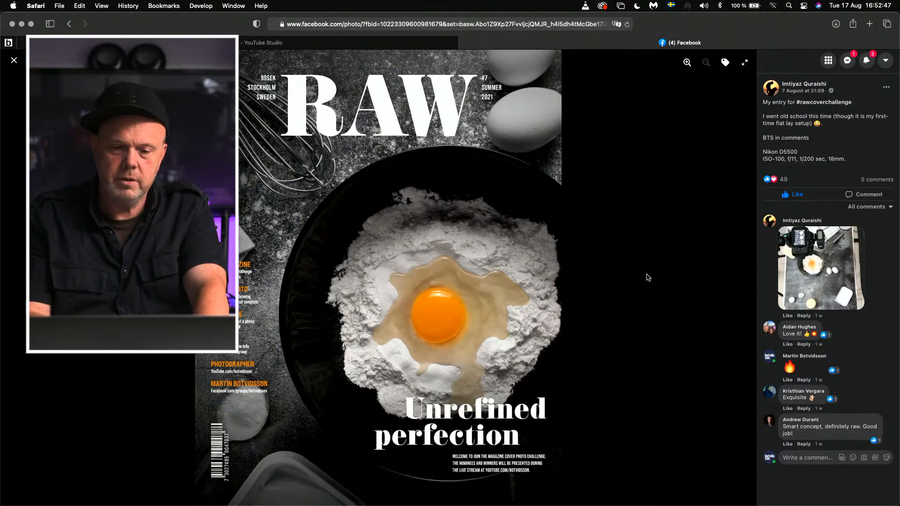
left_click(14, 61)
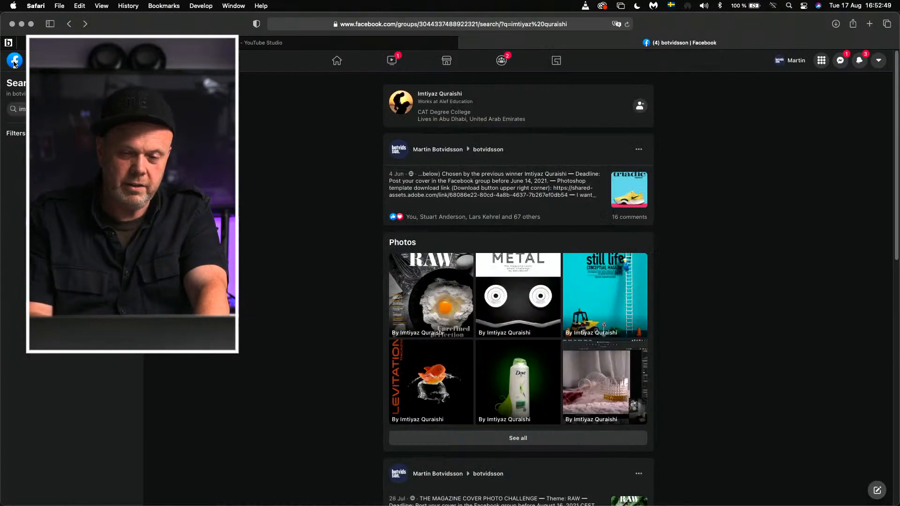
Step: Return to the Facebook group's main page and search the group for the next participant's name
left_click(68, 26)
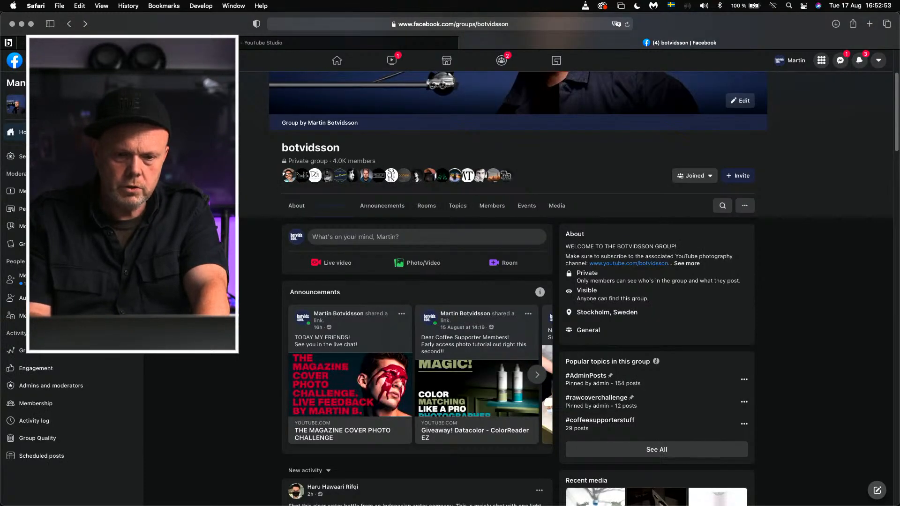
scroll(518, 281, "up", 3)
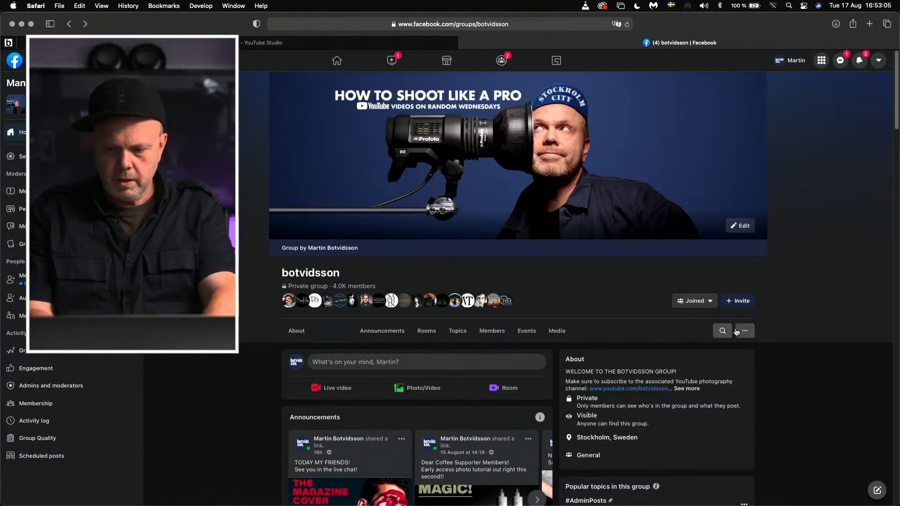
left_click(722, 331)
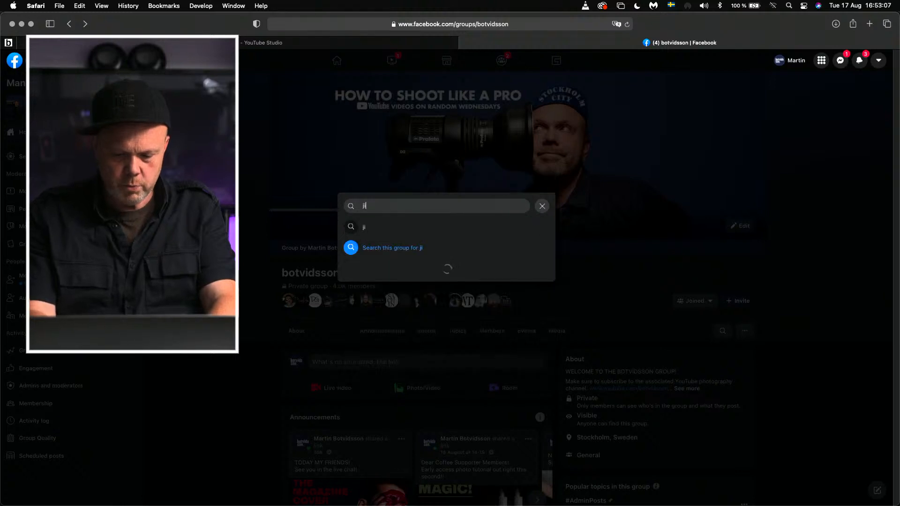
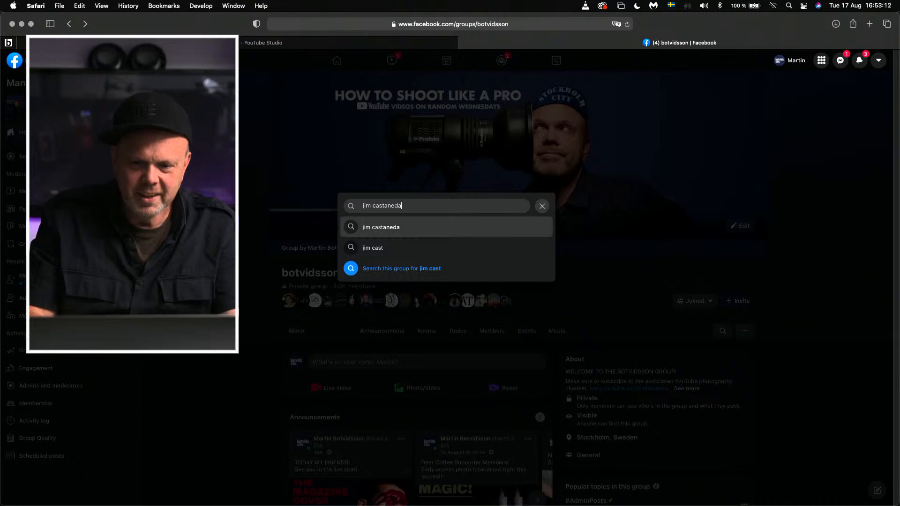
left_click(507, 227)
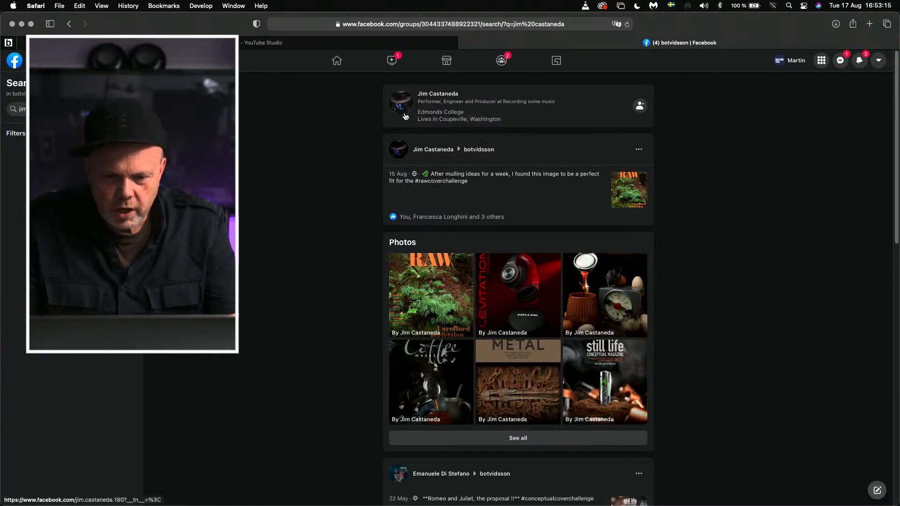
Step: Open the participant's RAW cover with green forest ferns and bring it into Photoshop through Camera Raw without adjustments
left_click(437, 299)
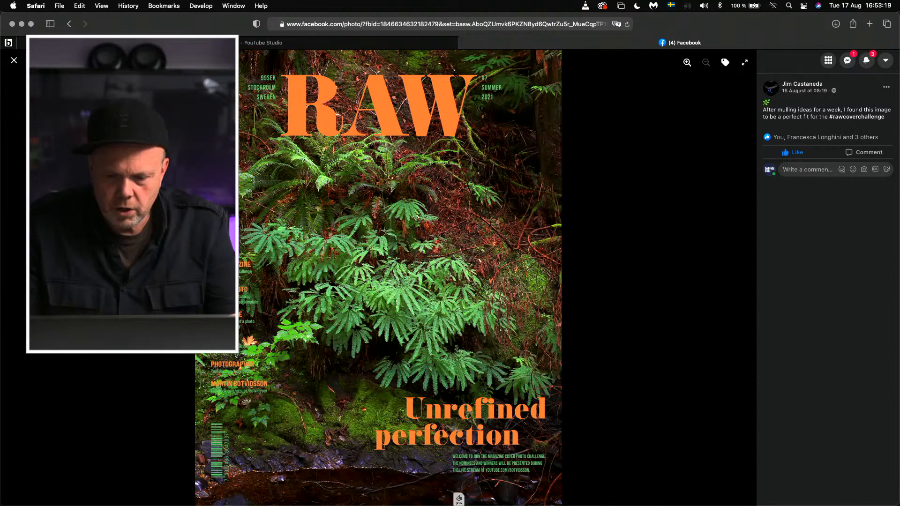
left_click(478, 492)
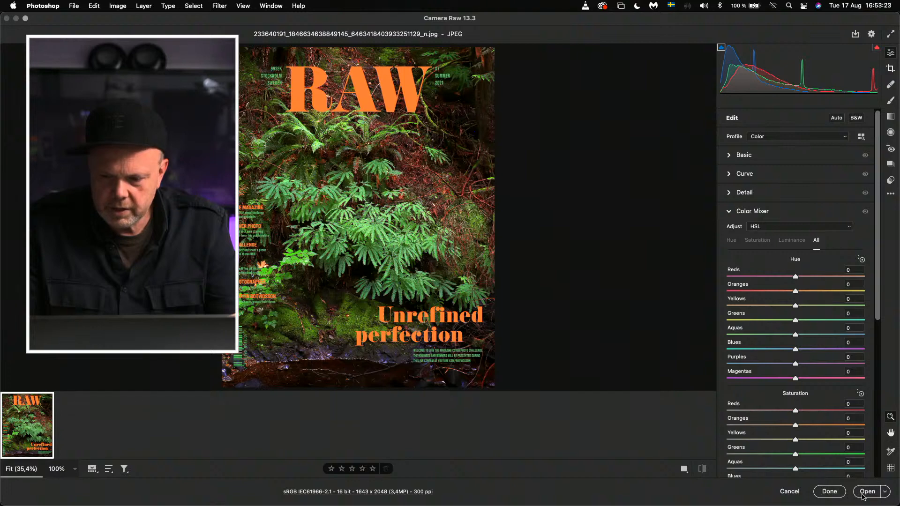
left_click(867, 492)
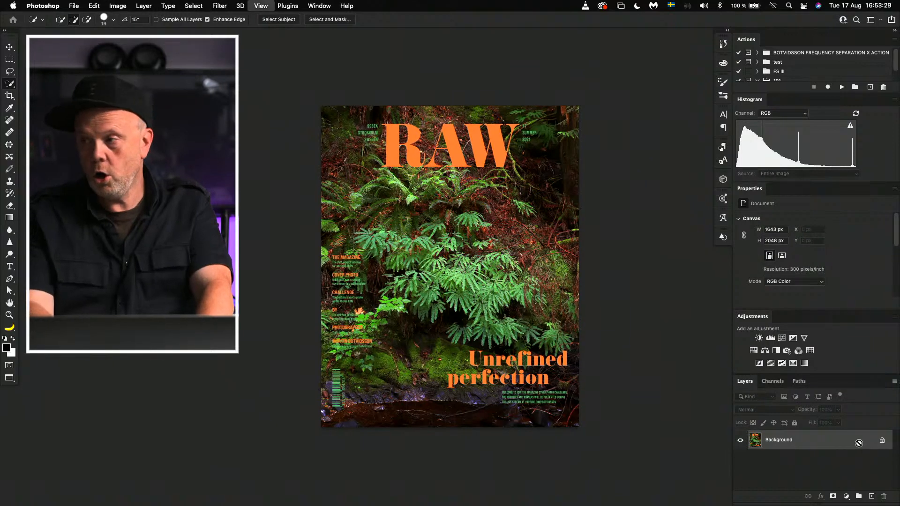
Step: Fit the fern cover to the window and display it full screen on a black background
key("super+0")
key("f")
key("f")
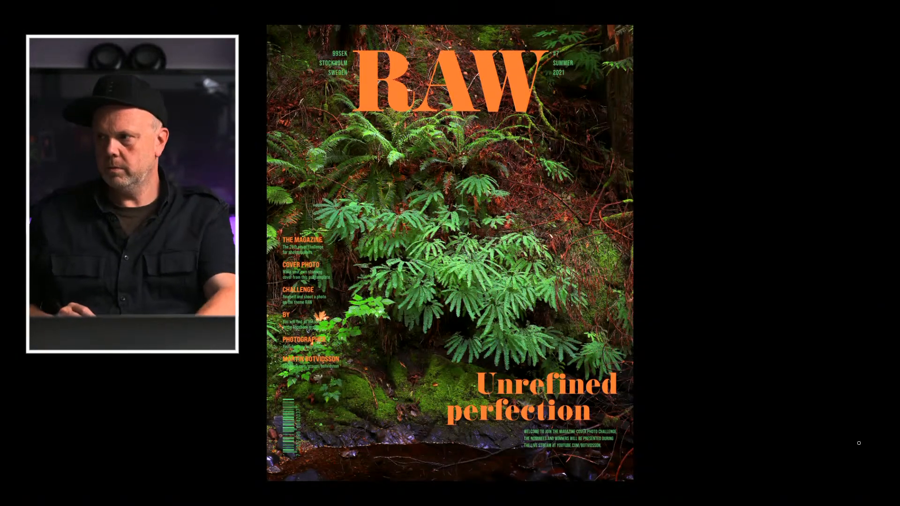
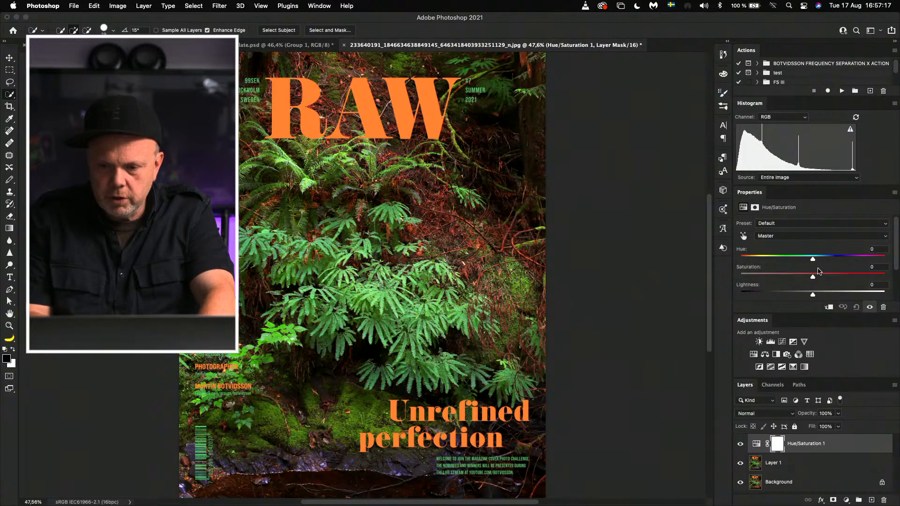
Step: Set the Hue/Saturation layer's saturation to -100 for both the Blues and the Magentas
left_click_drag(812, 277, 831, 280)
key("super+z")
left_click(805, 239)
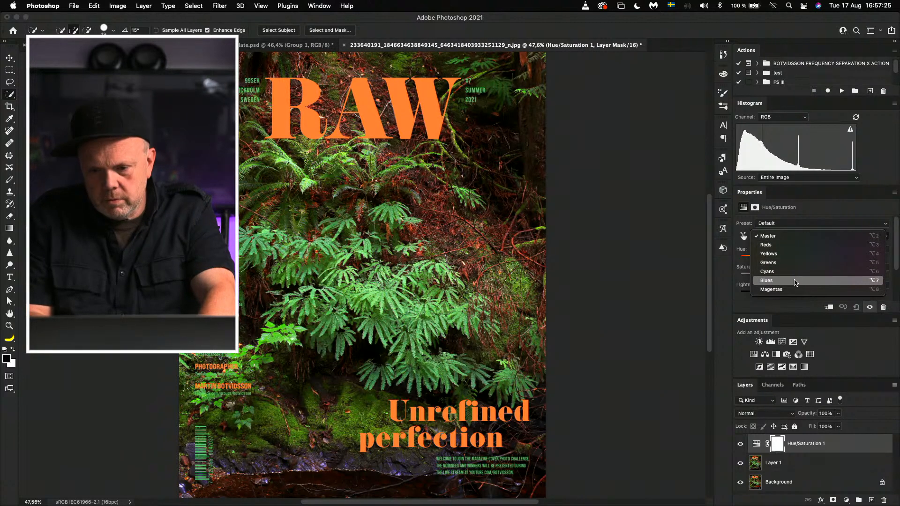
left_click(797, 281)
left_click_drag(813, 280, 723, 288)
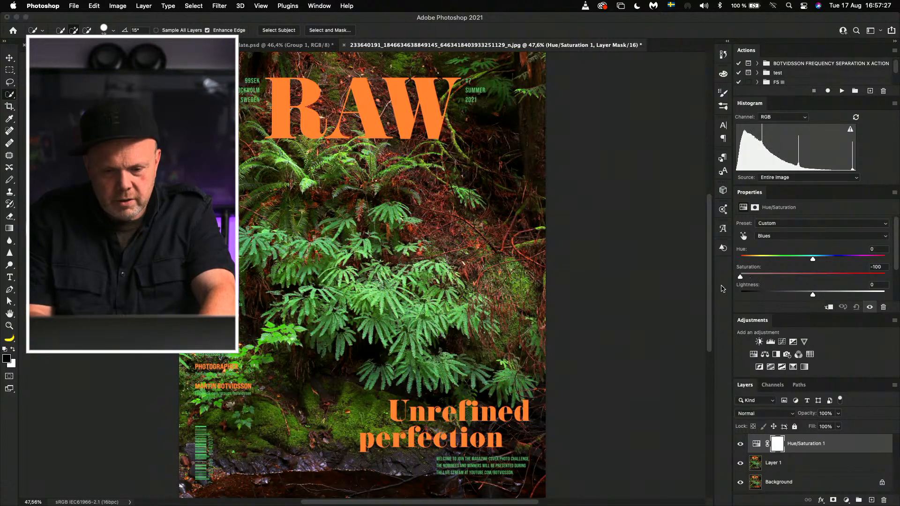
left_click(804, 237)
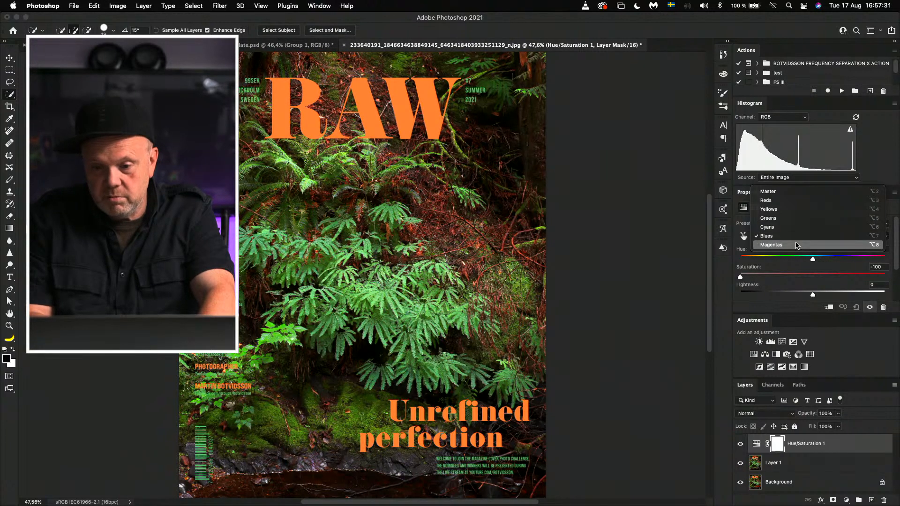
left_click(796, 245)
left_click_drag(816, 278, 624, 279)
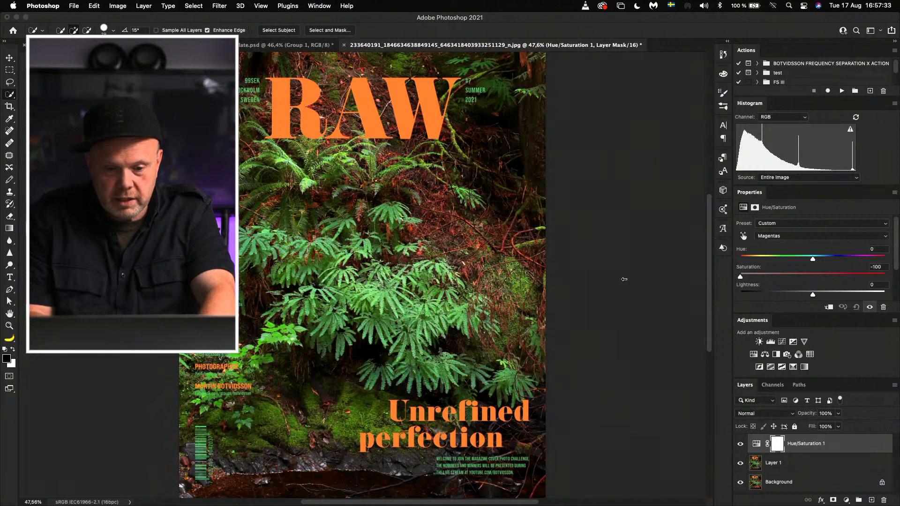
Step: Try different saturation levels for the Cyans in the Hue/Saturation layer, returning them to 0
left_click(807, 241)
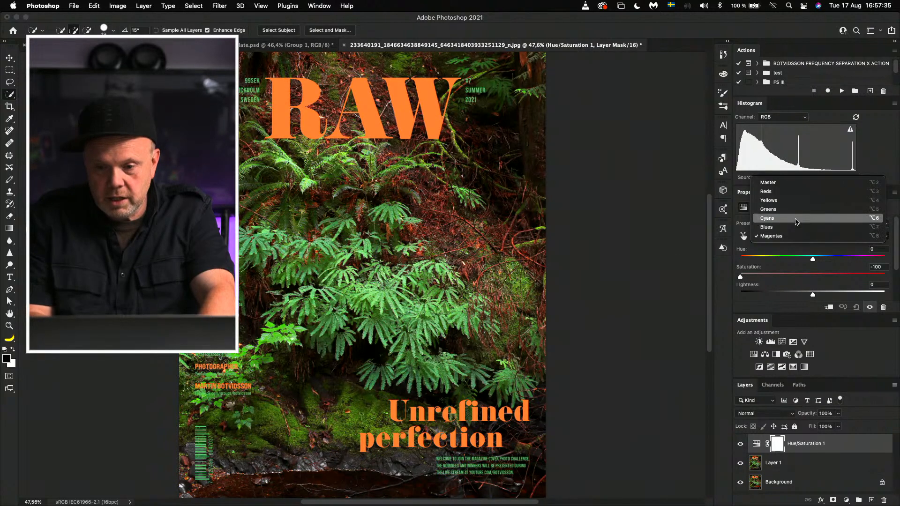
left_click(806, 218)
left_click_drag(813, 277, 897, 274)
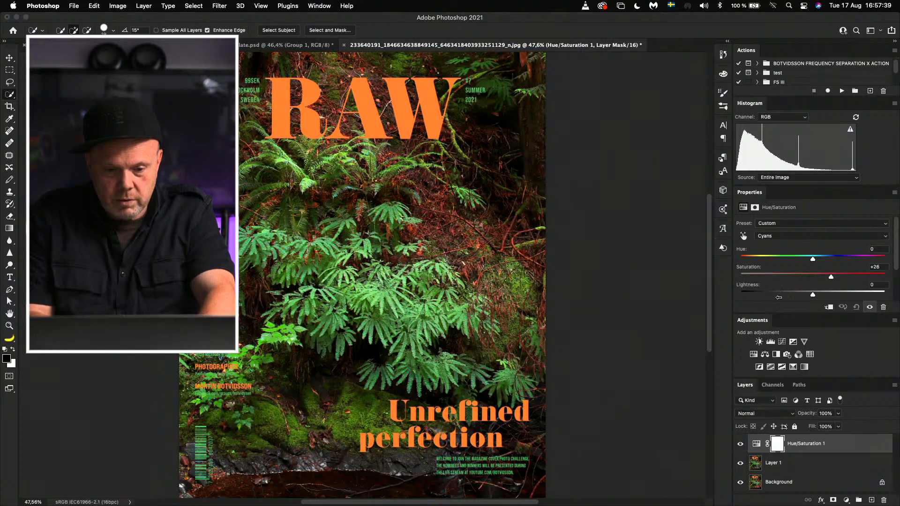
left_click_drag(885, 276, 799, 295)
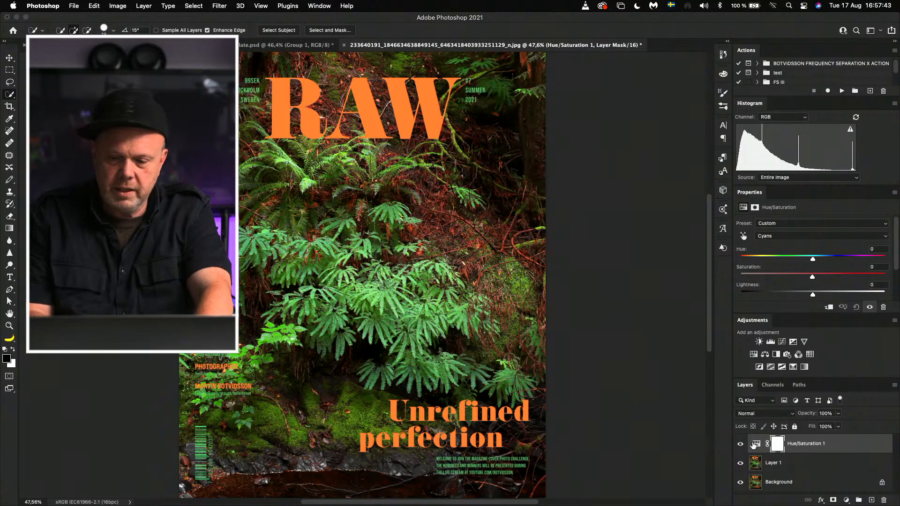
Step: Toggle the Hue/Saturation layer's visibility to compare the fern cover with and without the colour correction
left_click(740, 445)
left_click(740, 445)
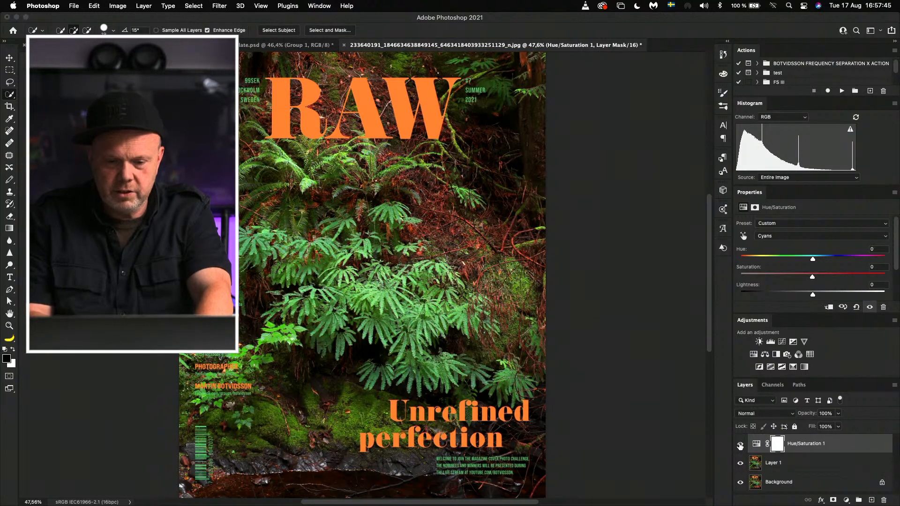
left_click(740, 445)
left_click(741, 445)
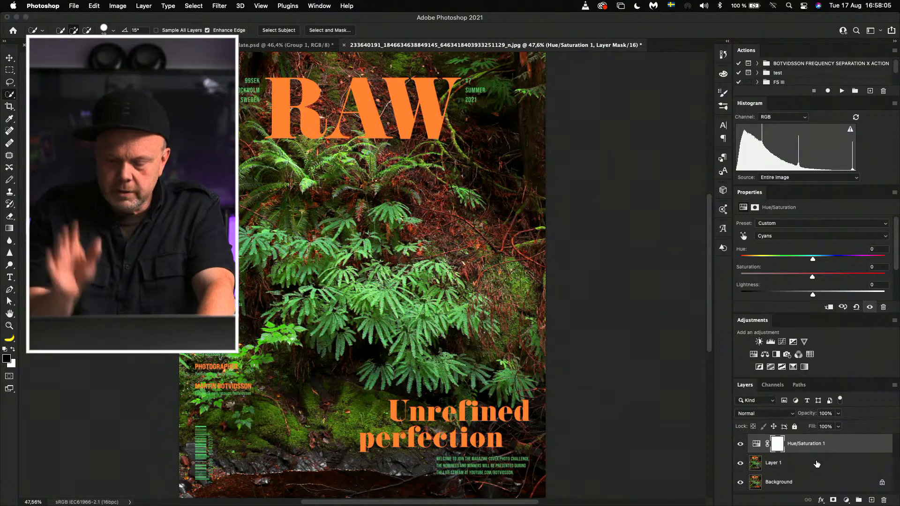
Step: Add a Solid Color fill layer in mid green (48a050) above the Hue/Saturation layer
left_click(757, 442)
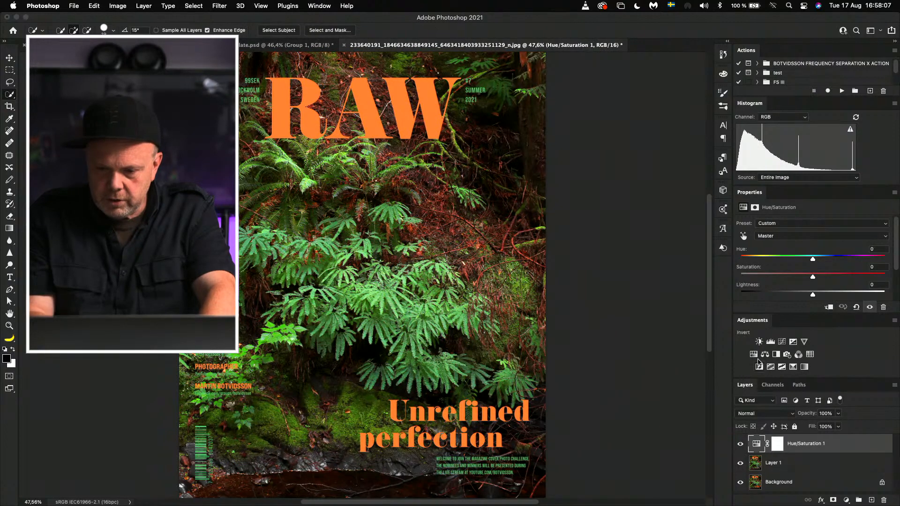
left_click(846, 501)
left_click(851, 287)
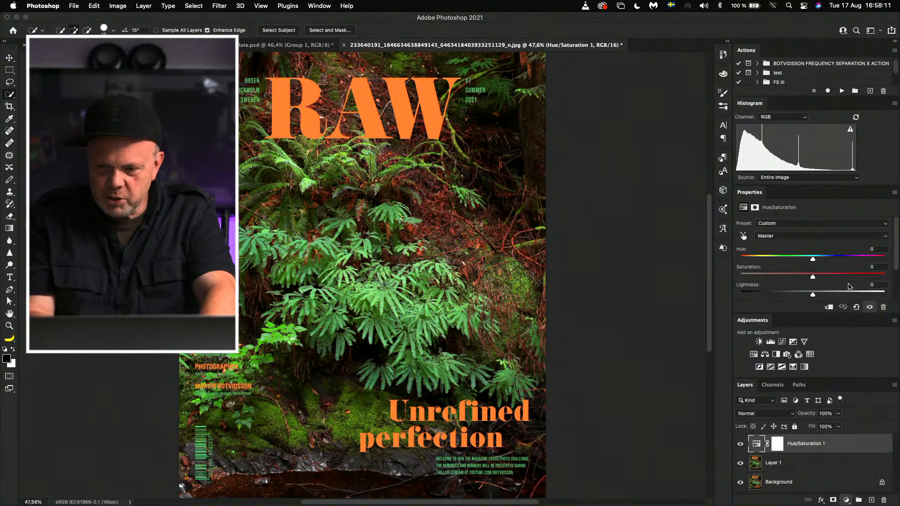
left_click(713, 292)
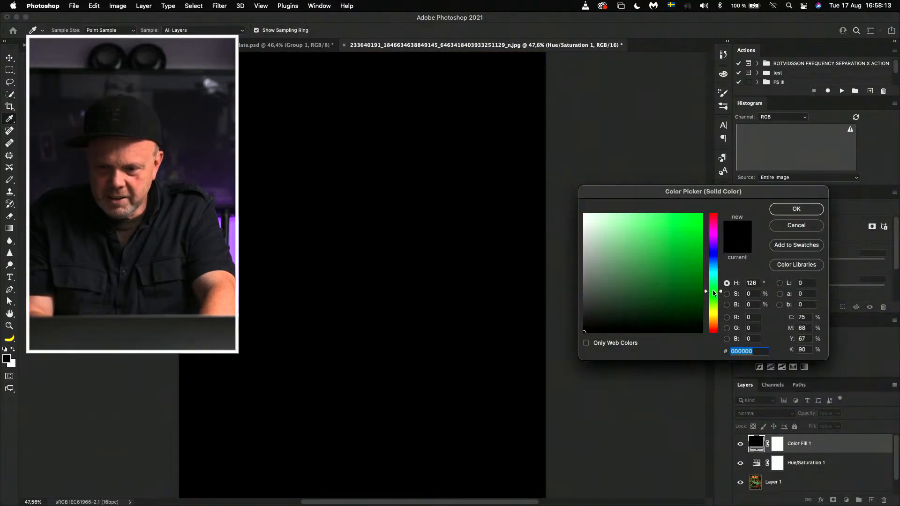
left_click(649, 257)
left_click(785, 210)
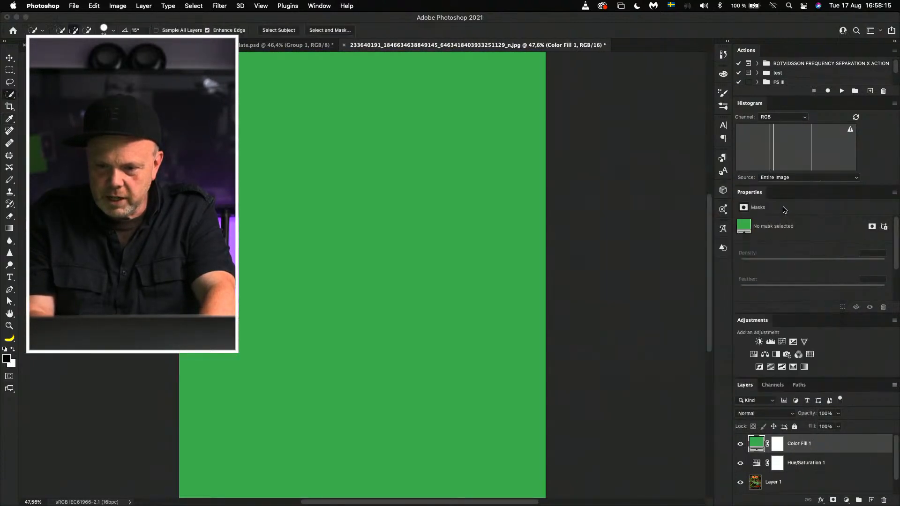
Step: Set the green fill layer's blend mode to Hue and its opacity to 29%
left_click(773, 414)
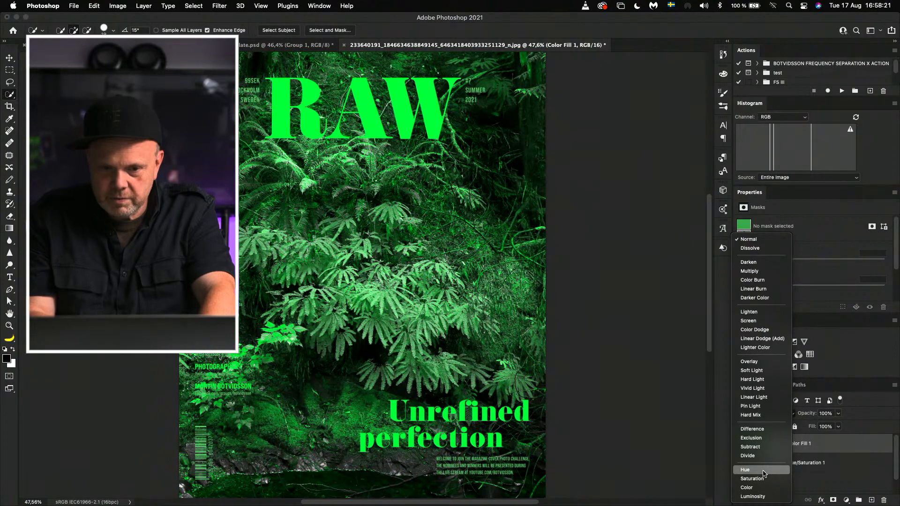
left_click(763, 471)
left_click_drag(810, 415, 730, 415)
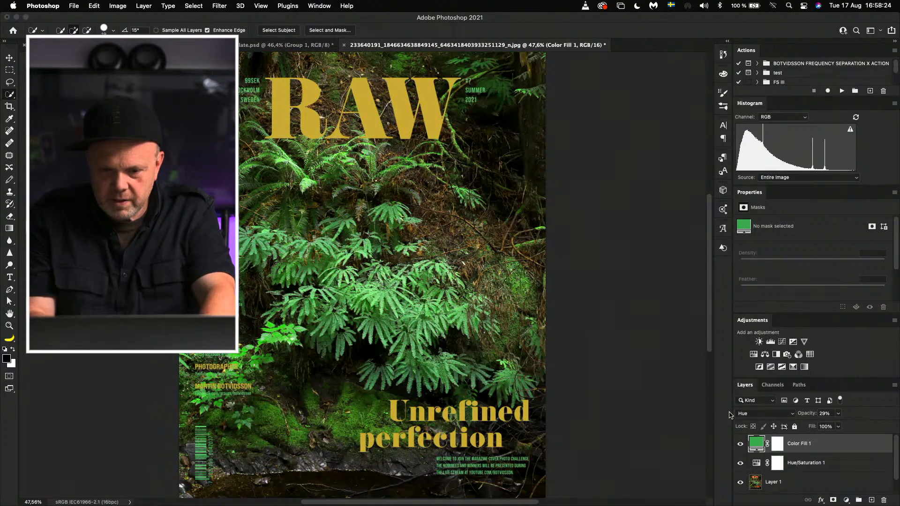
Step: Change the fill layer's colour to muted red (a04848)
double_click(757, 443)
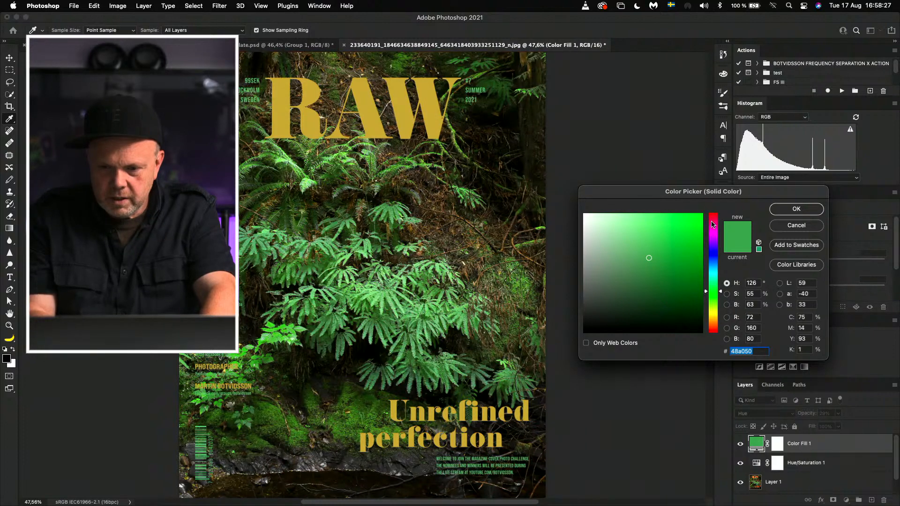
left_click_drag(712, 224, 709, 194)
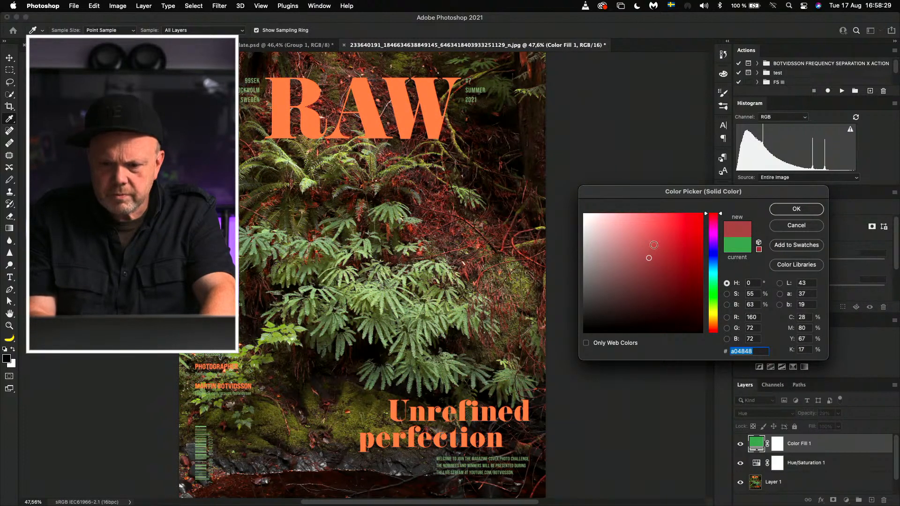
left_click(778, 210)
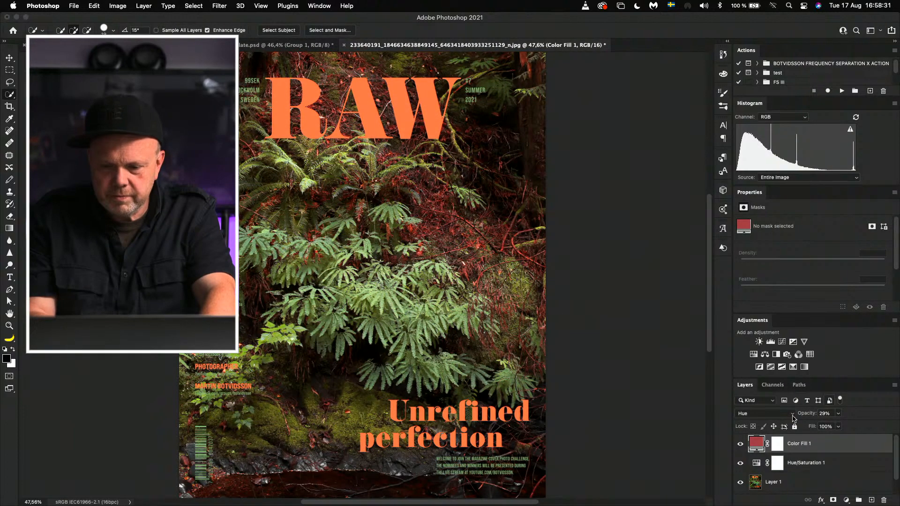
Step: Compare the cover with and without the red colour fill layer and delete that layer
left_click(741, 444)
left_click(740, 444)
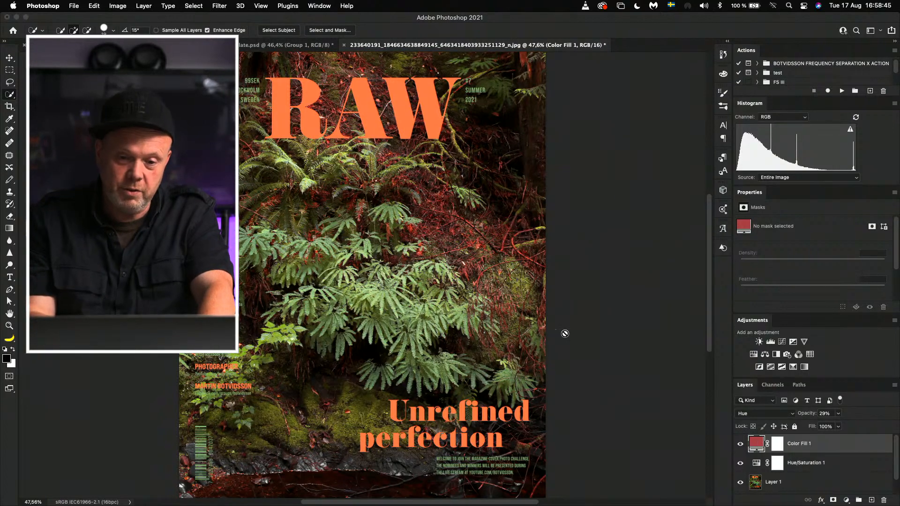
left_click(740, 444)
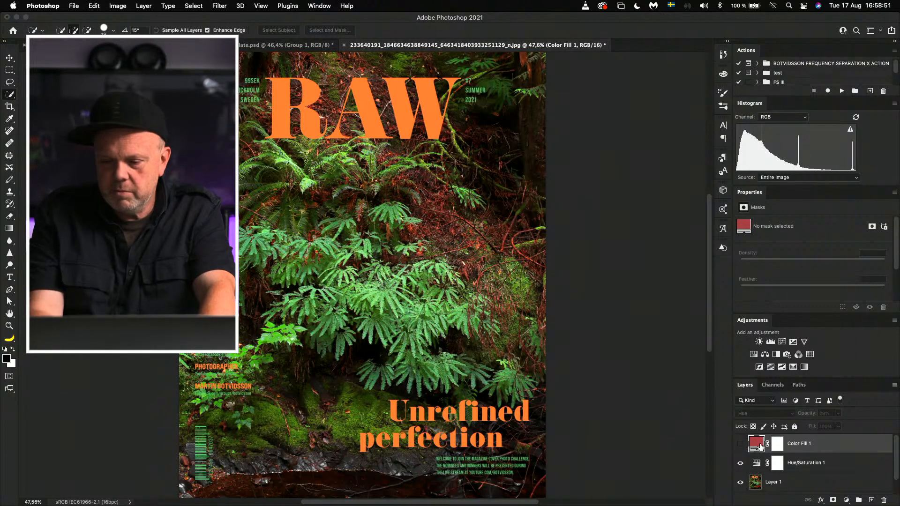
key("Delete")
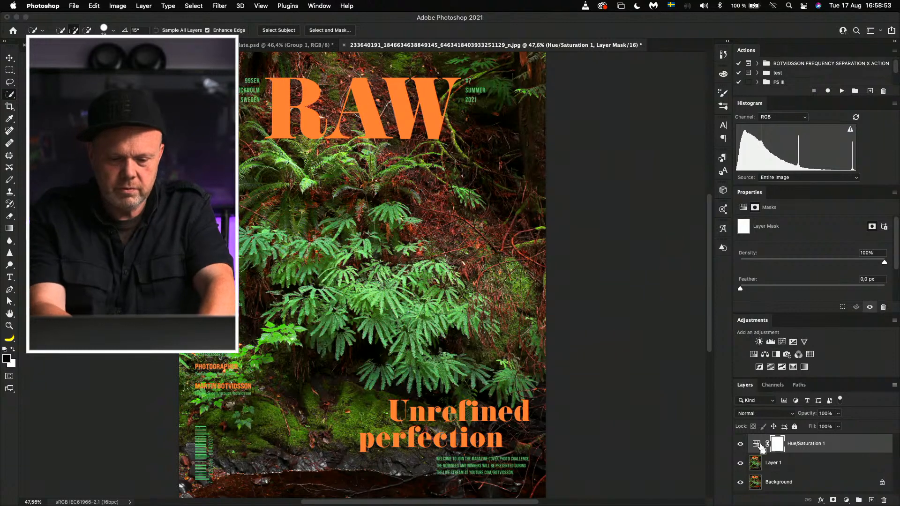
Step: Stamp all visible layers into a new layer and paste a copy of its blue channel as a separate layer on top
key("super+alt+shift+e")
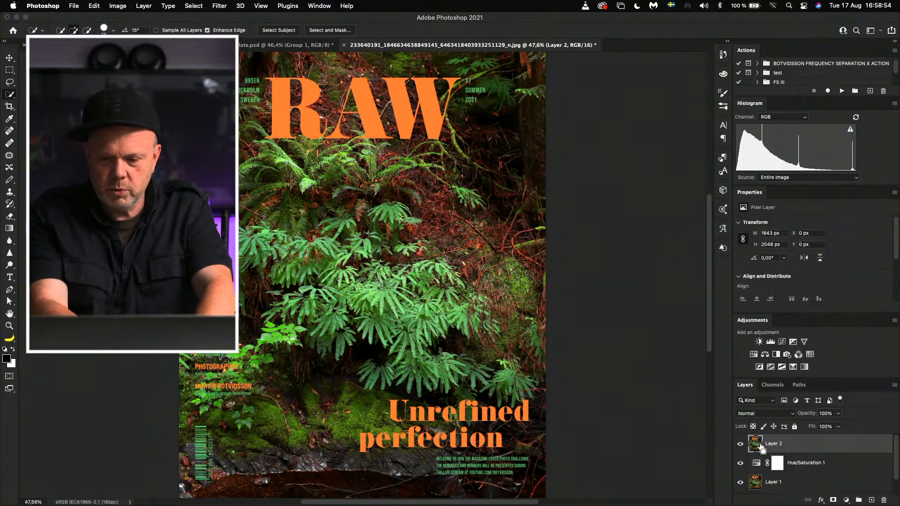
left_click(800, 385)
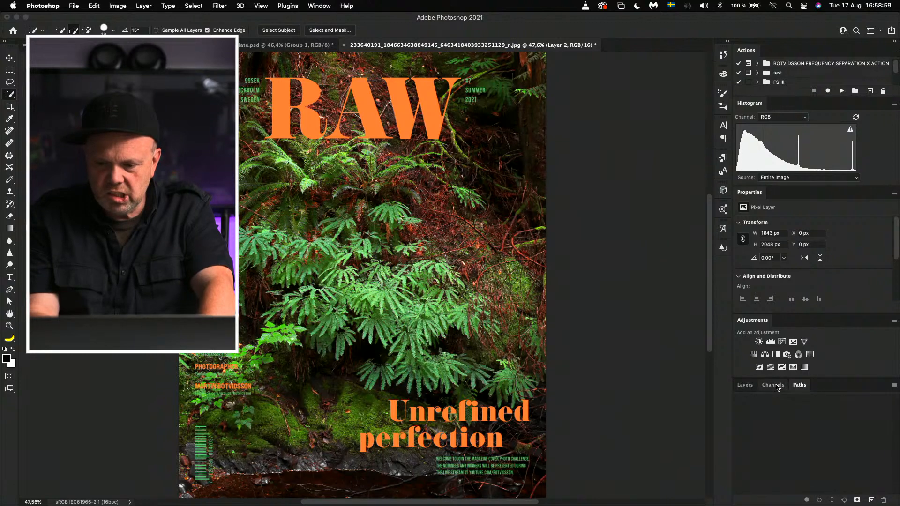
left_click(773, 385)
left_click(756, 488)
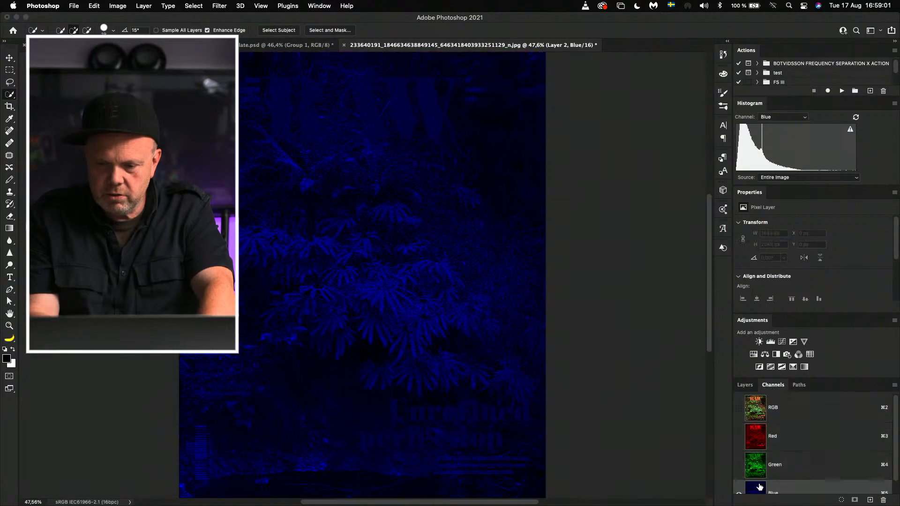
key("super+a")
left_click(755, 402)
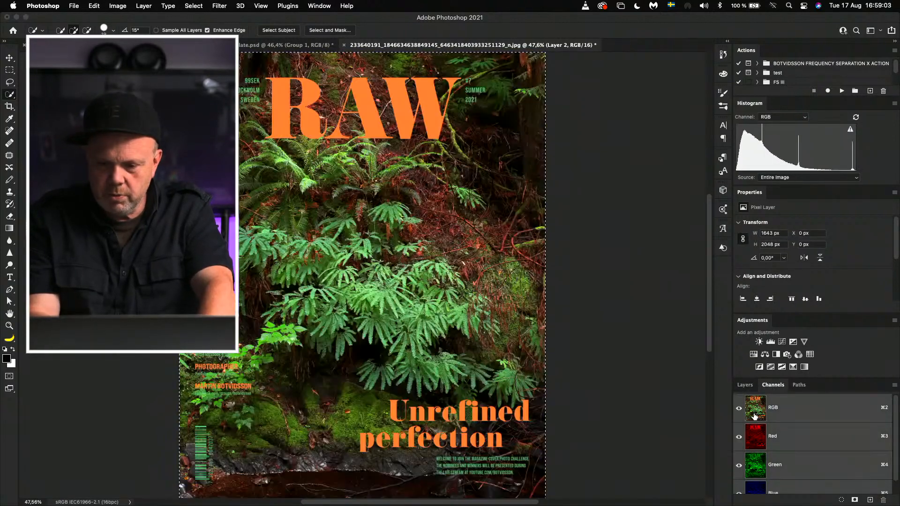
left_click(746, 386)
key("super+v")
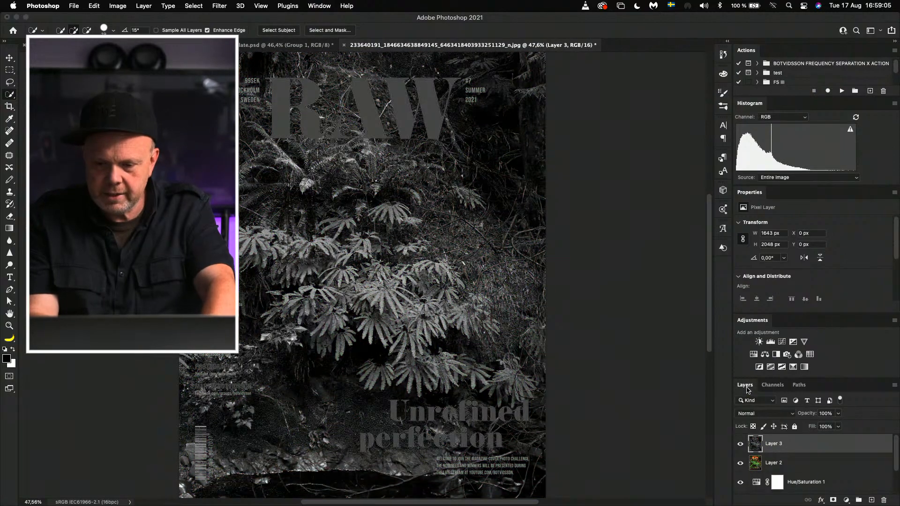
Step: Set the blue-channel layer's blend mode to Soft Light and its opacity to 61%
left_click(776, 413)
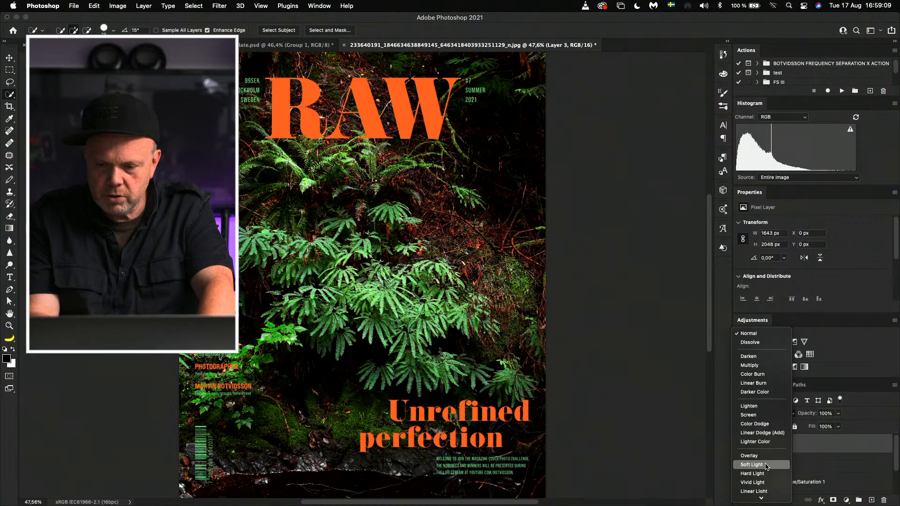
left_click(766, 466)
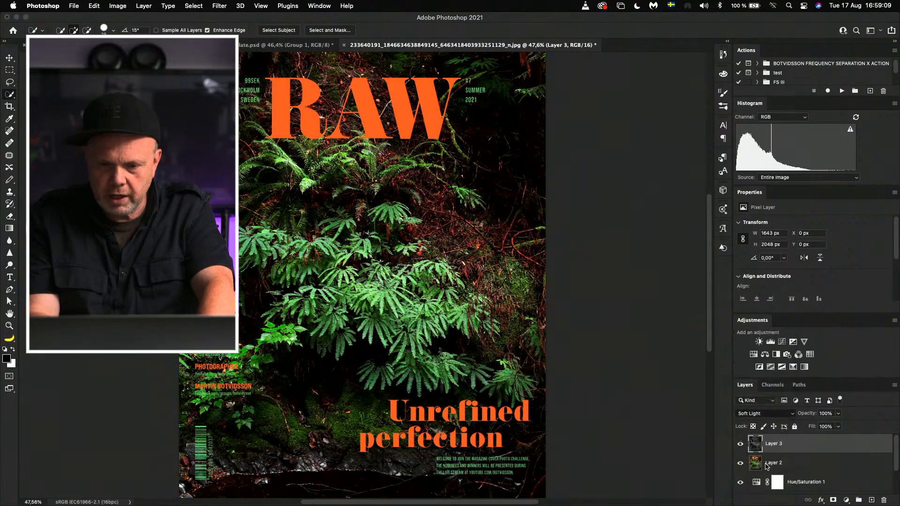
left_click_drag(809, 417, 730, 416)
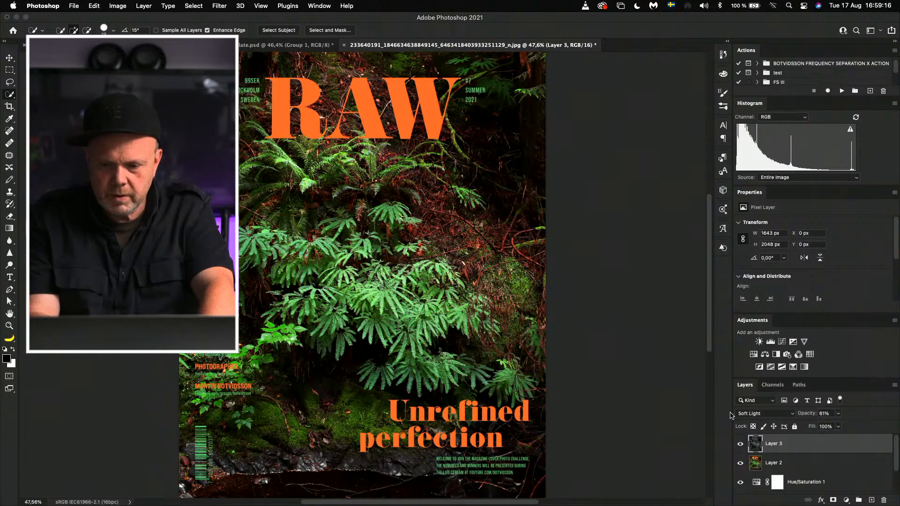
Step: Add a Curves adjustment layer, enlarge its curve display, and slightly lower the white point of the Red channel
left_click(782, 342)
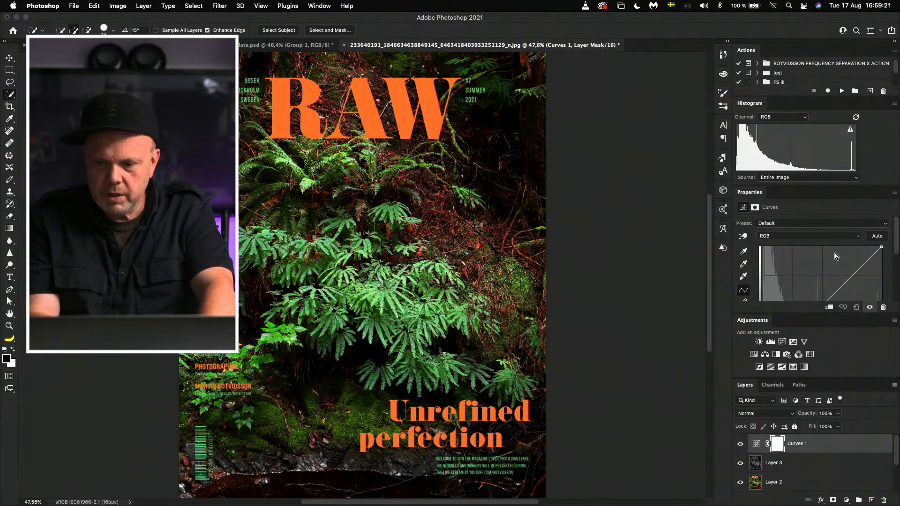
left_click_drag(806, 313, 806, 335)
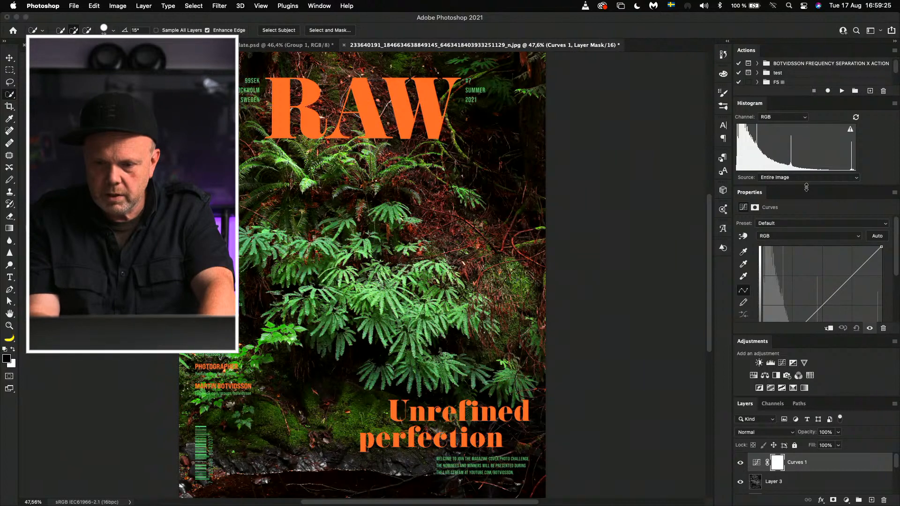
left_click_drag(802, 186, 800, 149)
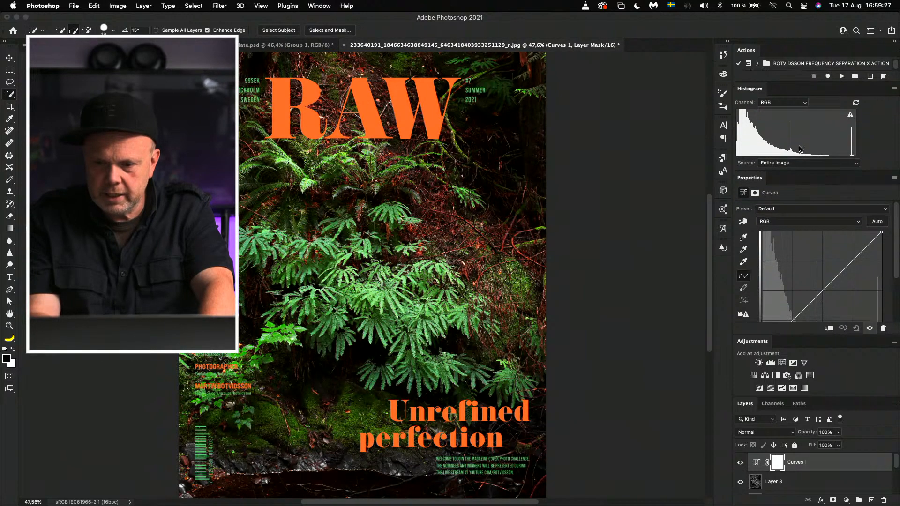
left_click(793, 223)
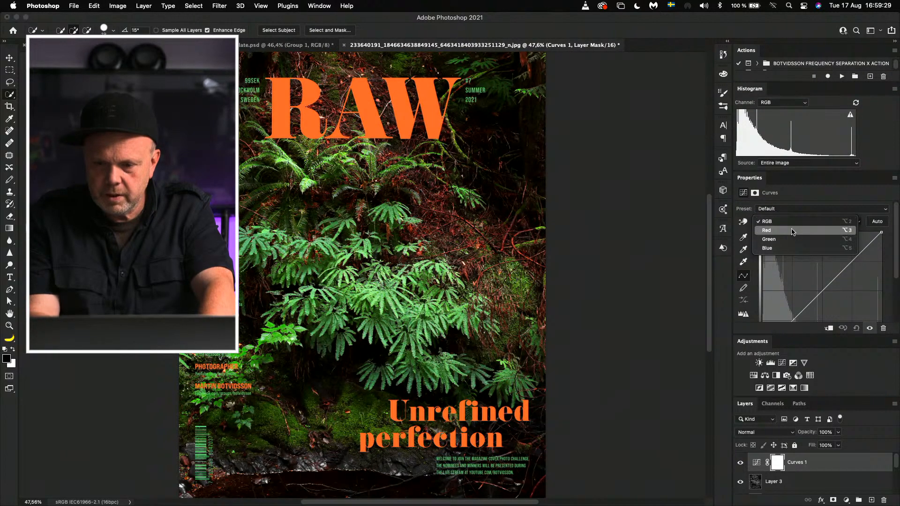
left_click(792, 232)
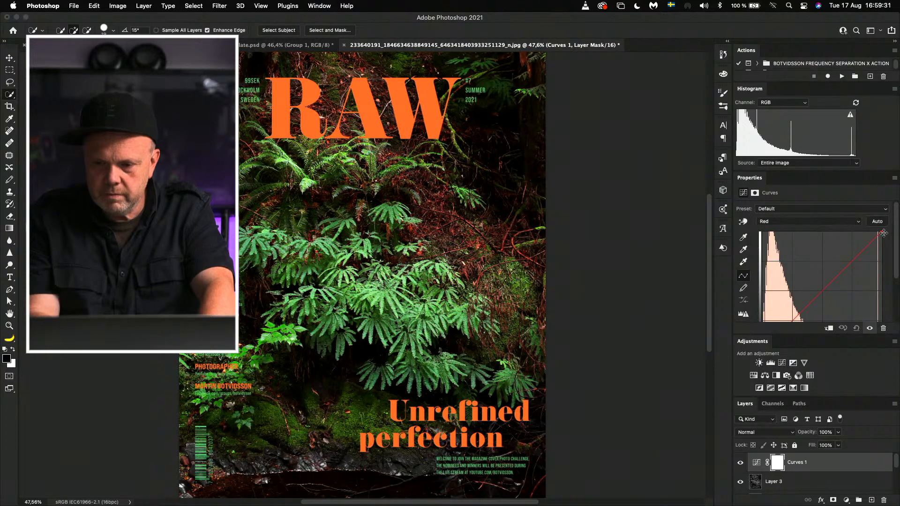
left_click_drag(886, 235, 884, 240)
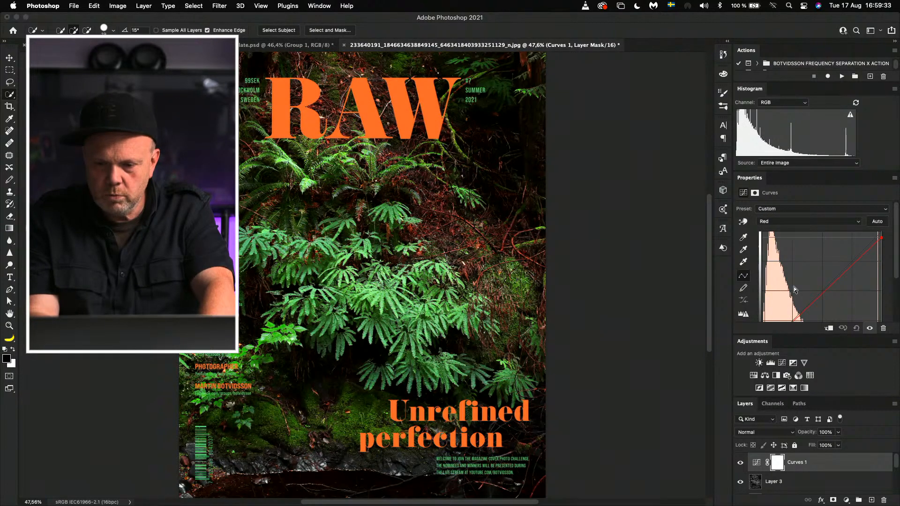
Step: Slightly raise the black point of the Red channel in the Curves adjustment
scroll(794, 286, "down", 5)
left_click_drag(763, 284, 763, 280)
scroll(791, 261, "up", 5)
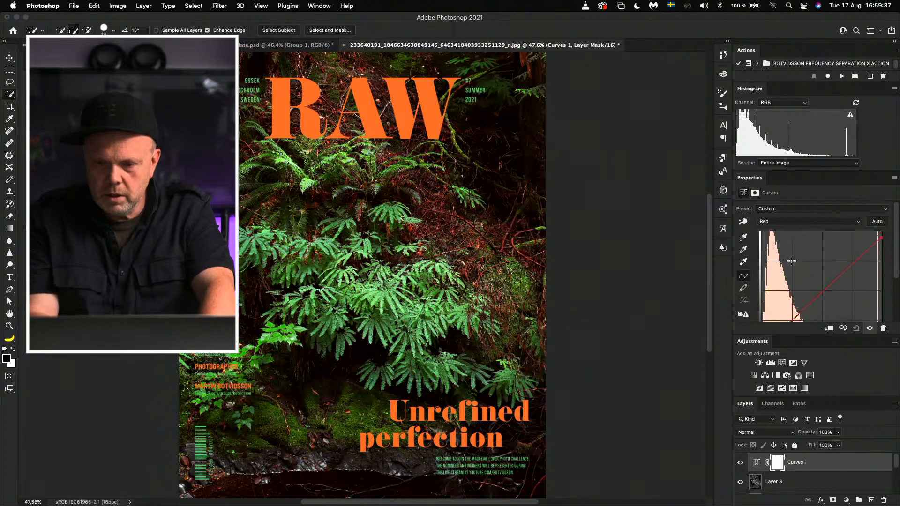
Step: In the Curves adjustment's Blue channel, lower the white point's output to 241 and set the black point's output to 3
left_click(797, 221)
left_click(797, 238)
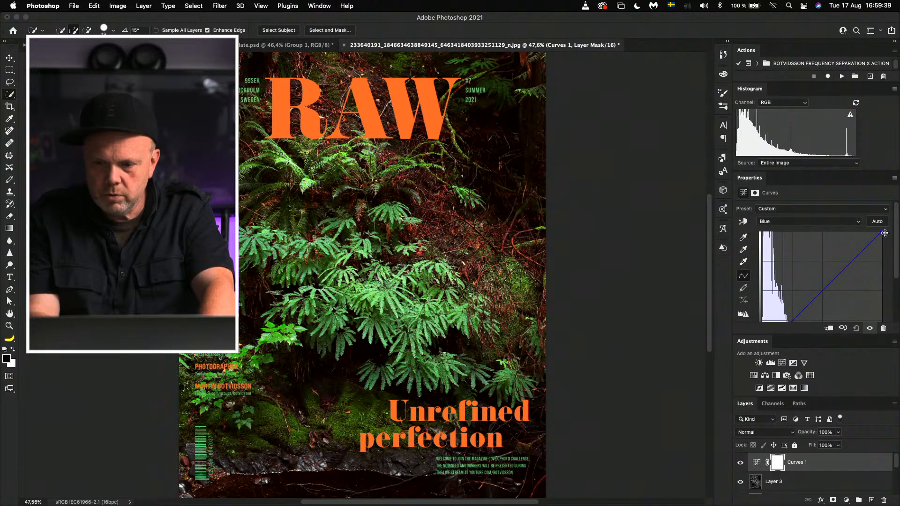
mouse_move(885, 233)
left_mouse_down()
mouse_move(892, 270)
mouse_move(892, 240)
left_mouse_up()
scroll(774, 299, "down", 3)
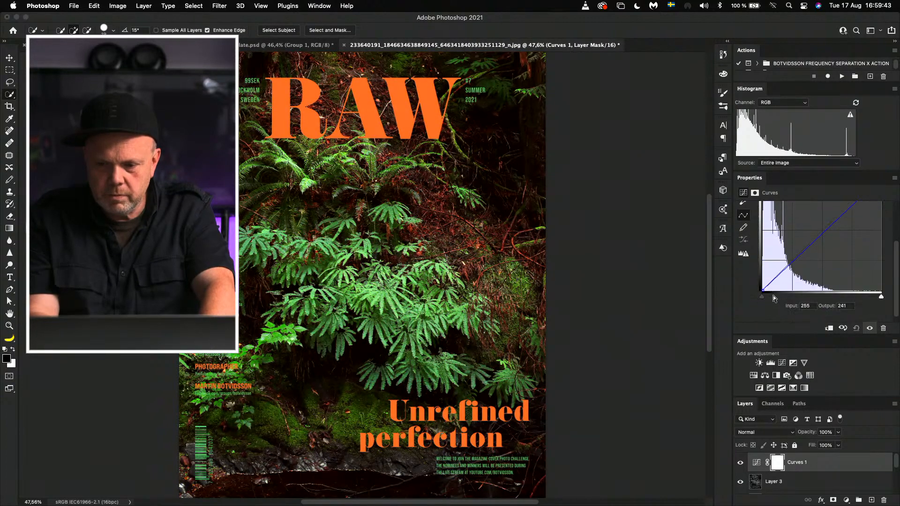
mouse_move(762, 285)
left_mouse_down()
mouse_move(754, 266)
mouse_move(747, 275)
left_mouse_up()
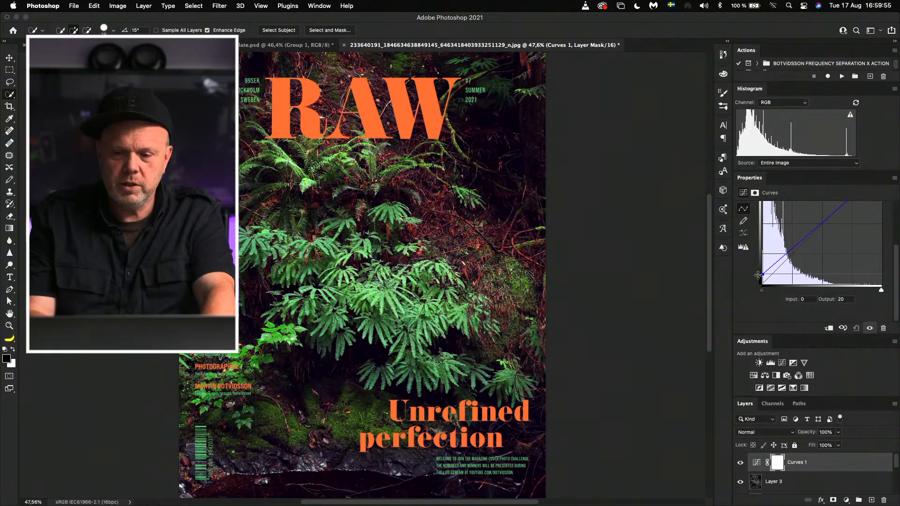
left_click_drag(763, 275, 761, 283)
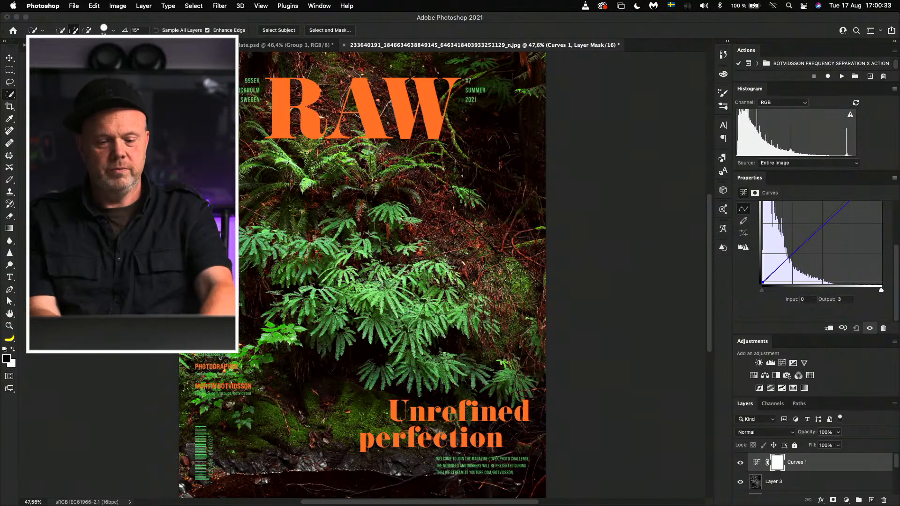
Step: Switch to Safari, close the enlarged fern cover photo and go back to the botvidsson group page
key("super+s")
left_click(439, 206)
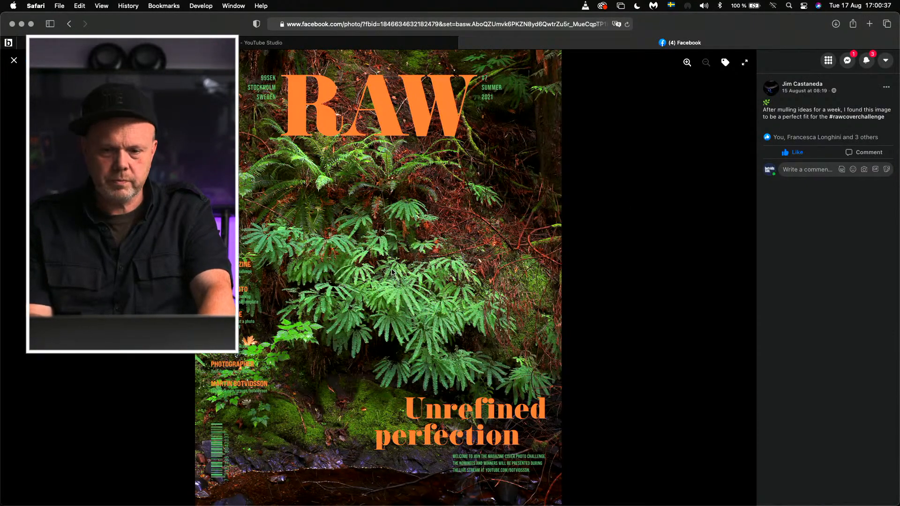
key("Escape")
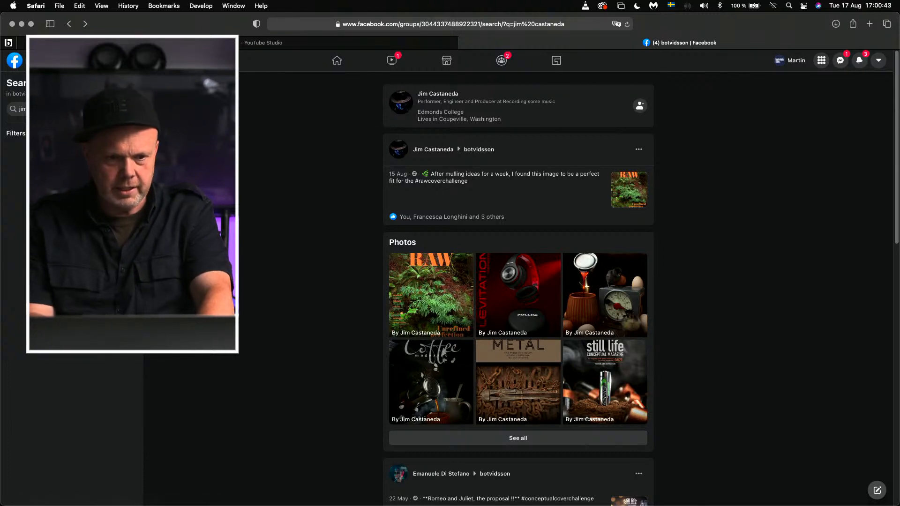
left_click(69, 24)
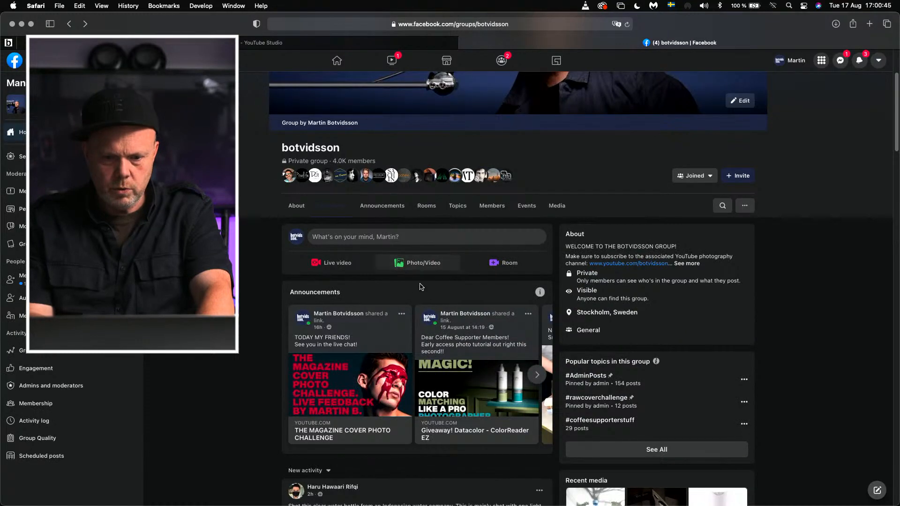
Step: Search the group for the next entrant's name and open the enlarged sushi cover photo from their #rawcoverchallenge post
left_click(723, 206)
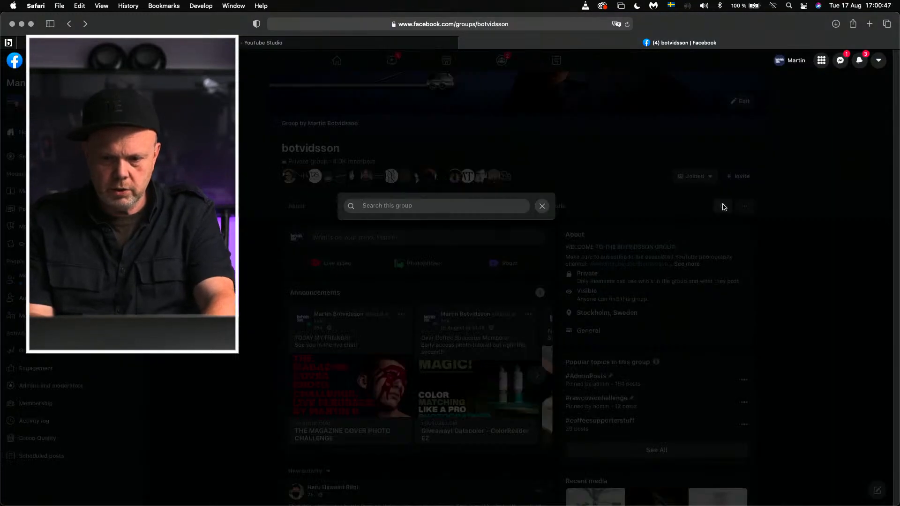
type("aid")
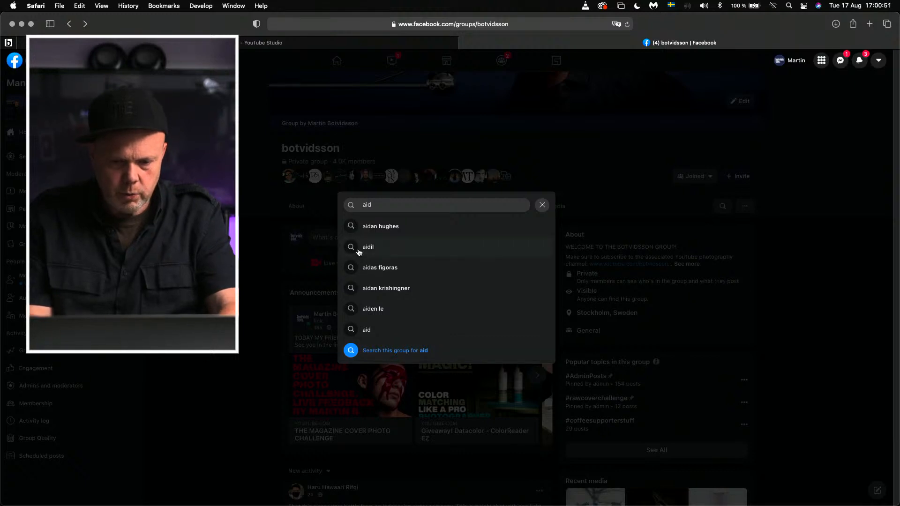
left_click(380, 226)
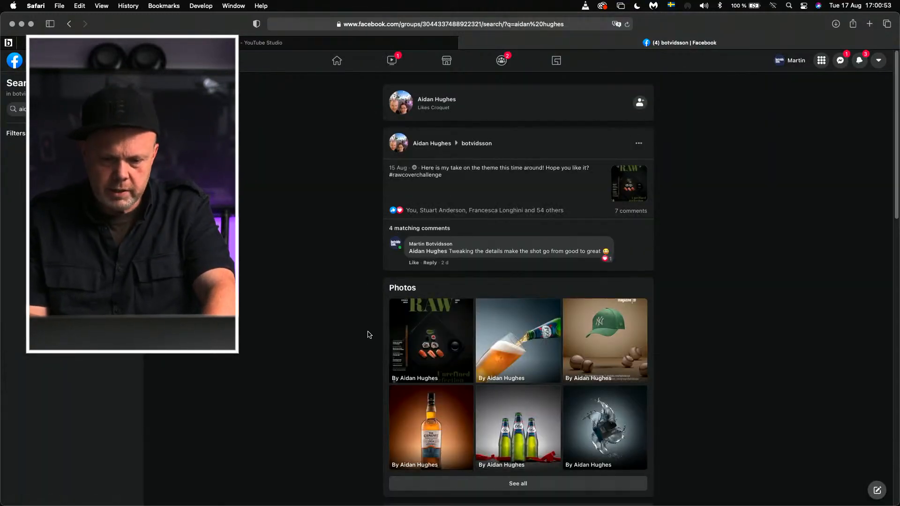
left_click(633, 193)
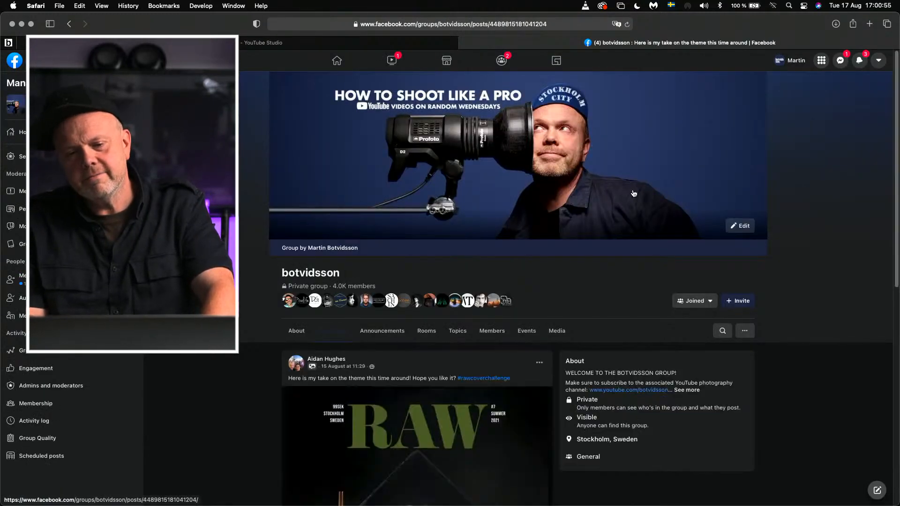
scroll(458, 370, "down", 5)
left_click(431, 312)
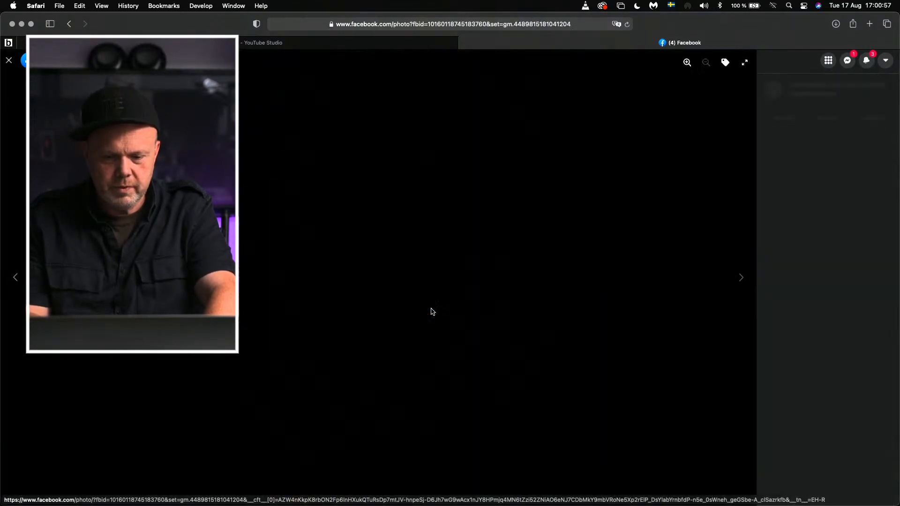
Step: Open the sushi cover image in Photoshop through Camera Raw without adjustments and display it full screen, fitted to the display
mouse_move(428, 501)
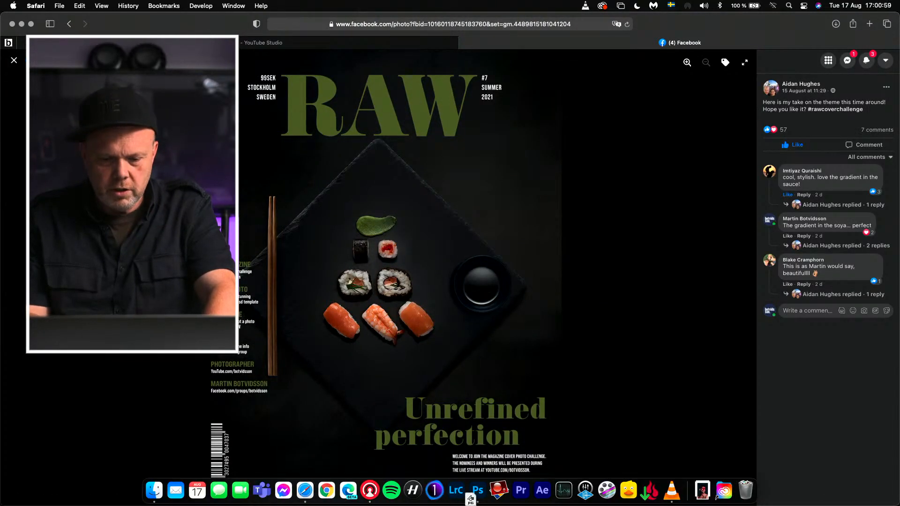
left_click(483, 499)
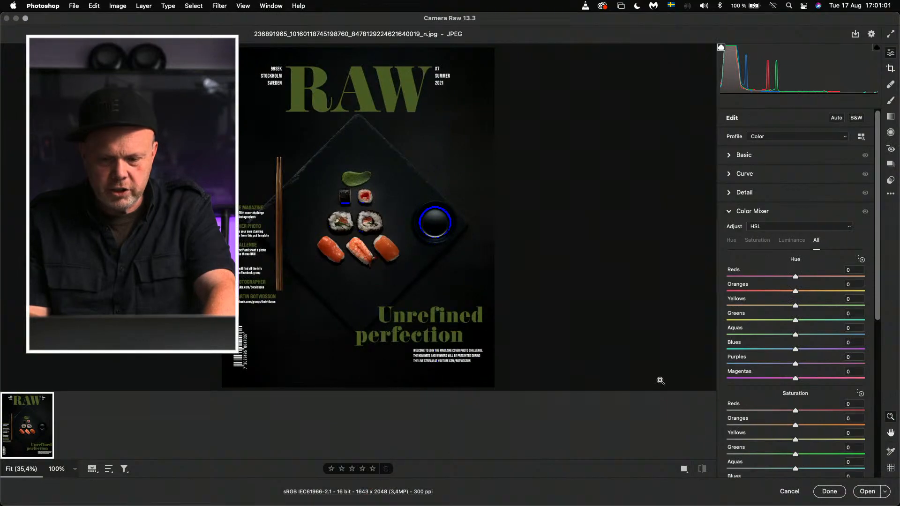
left_click(868, 491)
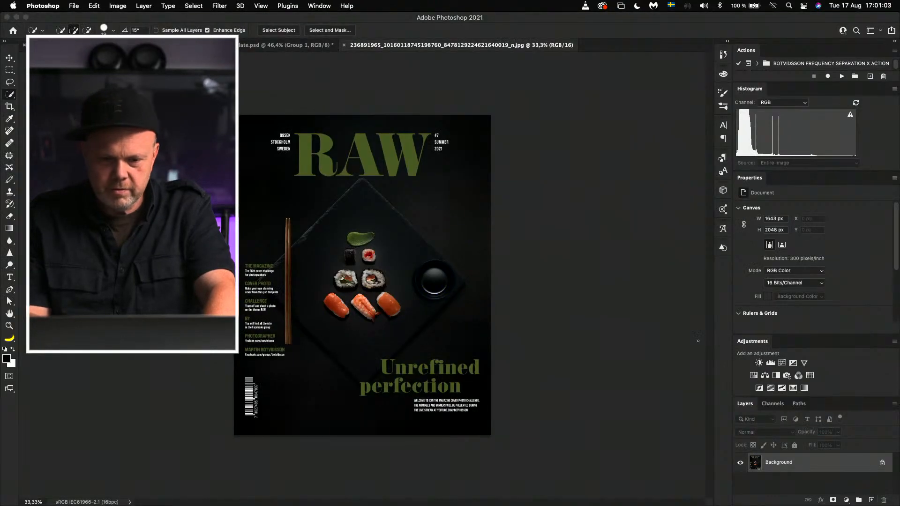
key("f")
key("f")
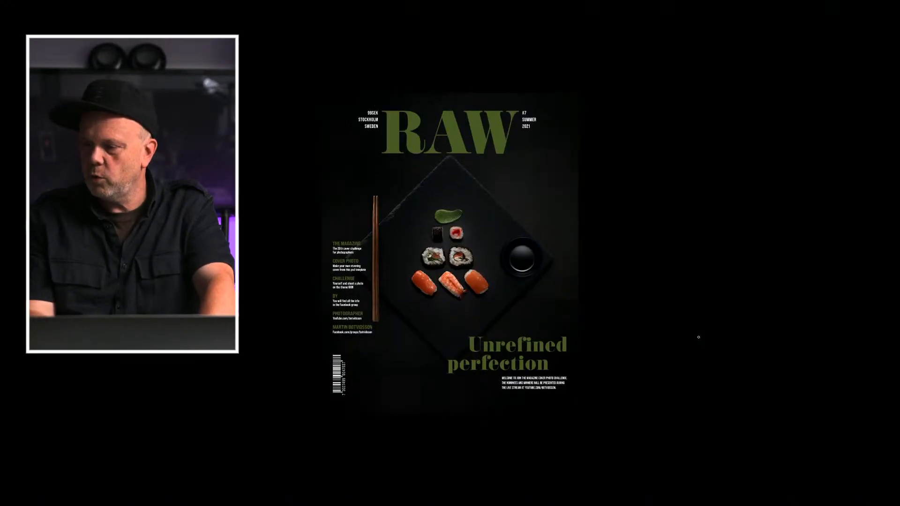
key("ctrl+0")
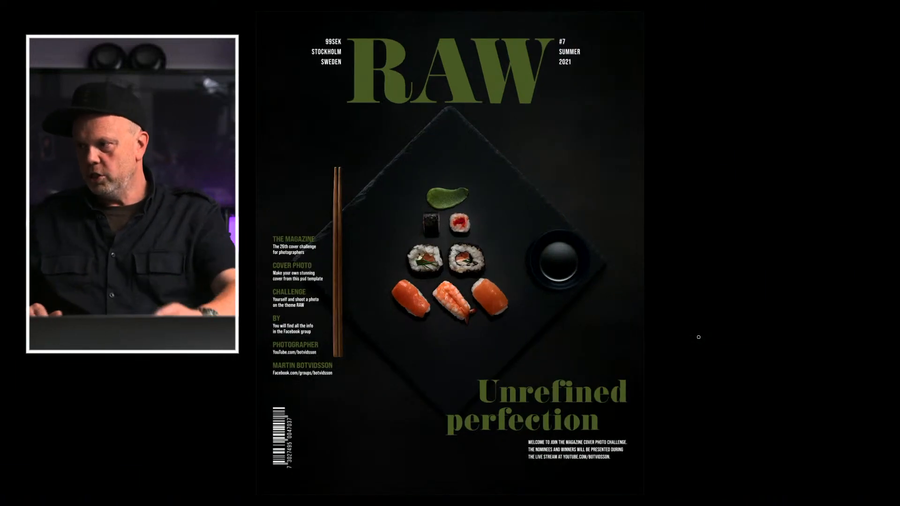
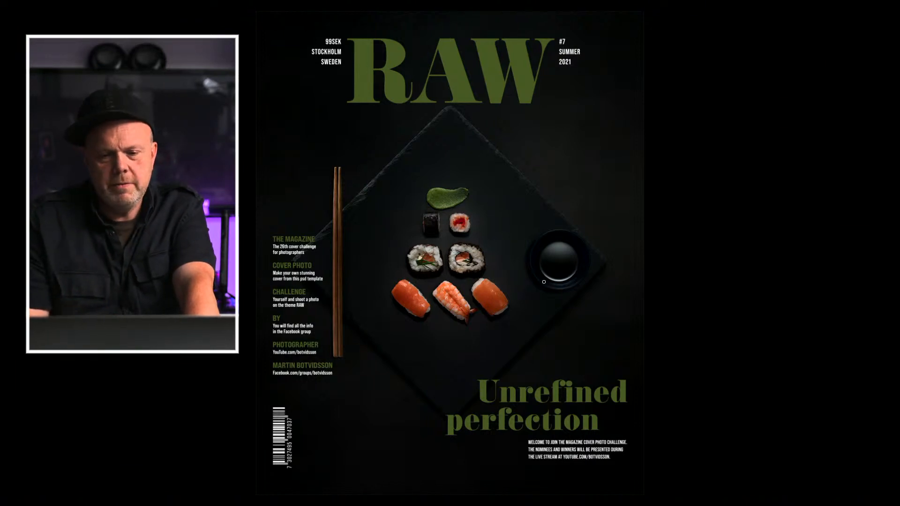
Step: Leave the full screen display of the sushi cover and duplicate its Background layer
key("f")
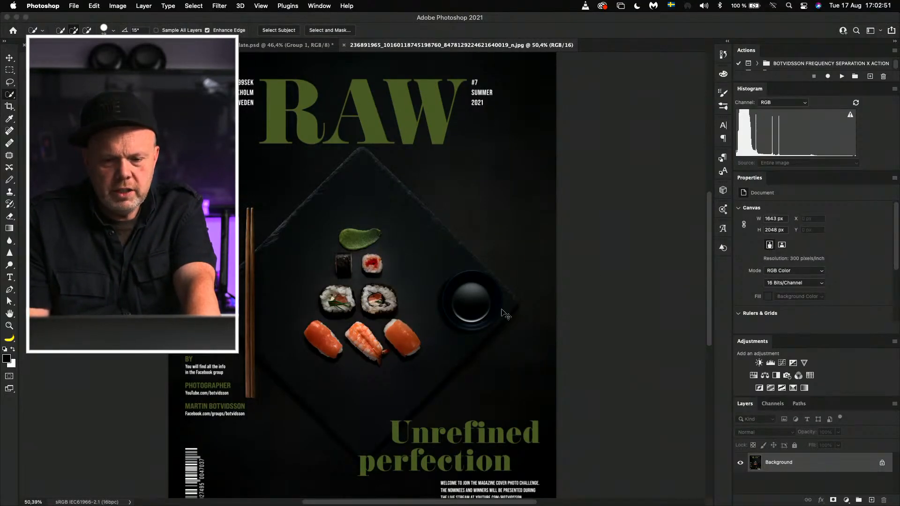
key("super+0")
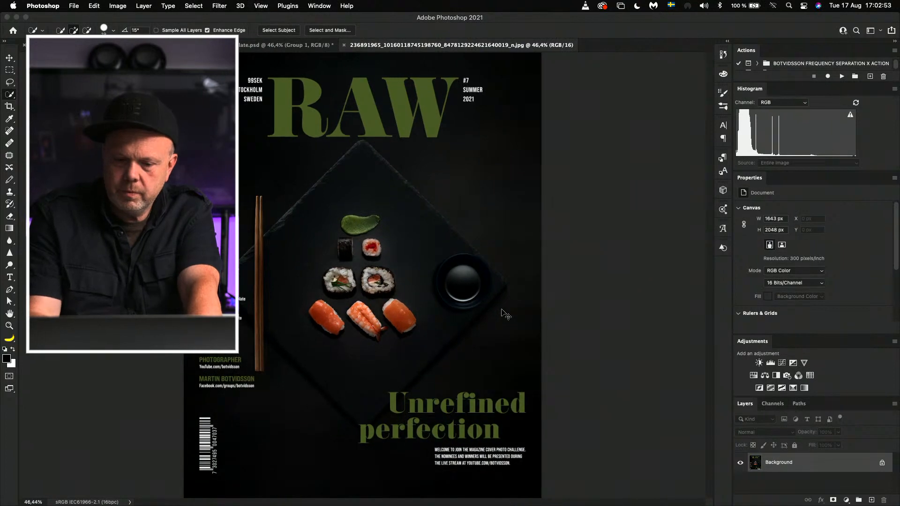
key("f")
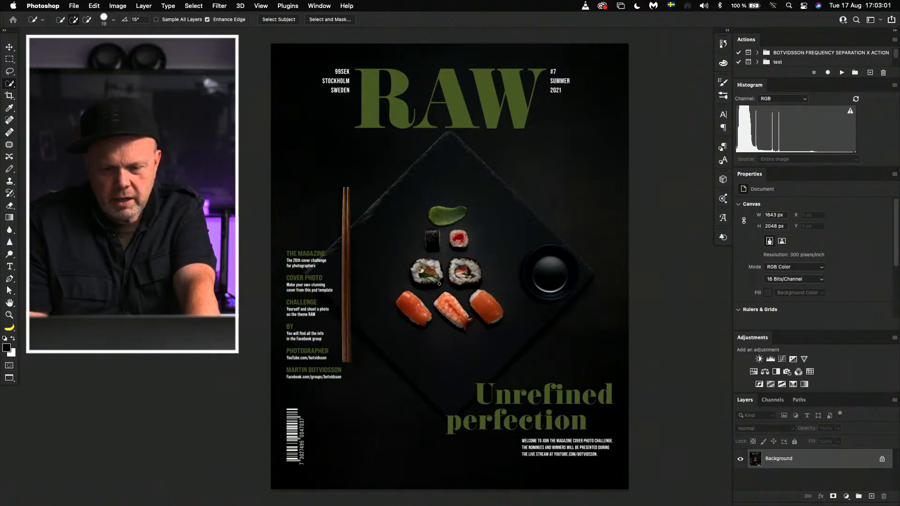
key("super+minus")
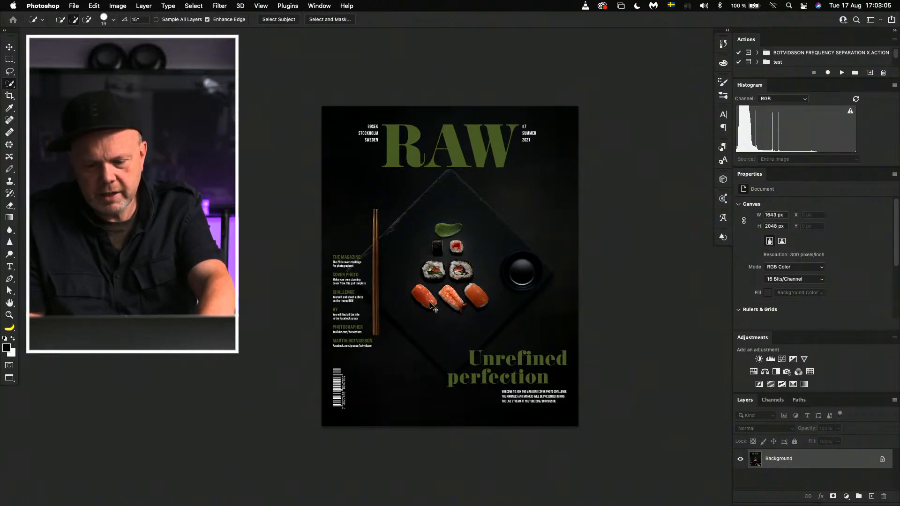
key("super+j")
Step: Enlarge the duplicated sushi layer proportionally to 155.93% with Free Transform and reposition it so the sushi fills more of the cover
key("super+t")
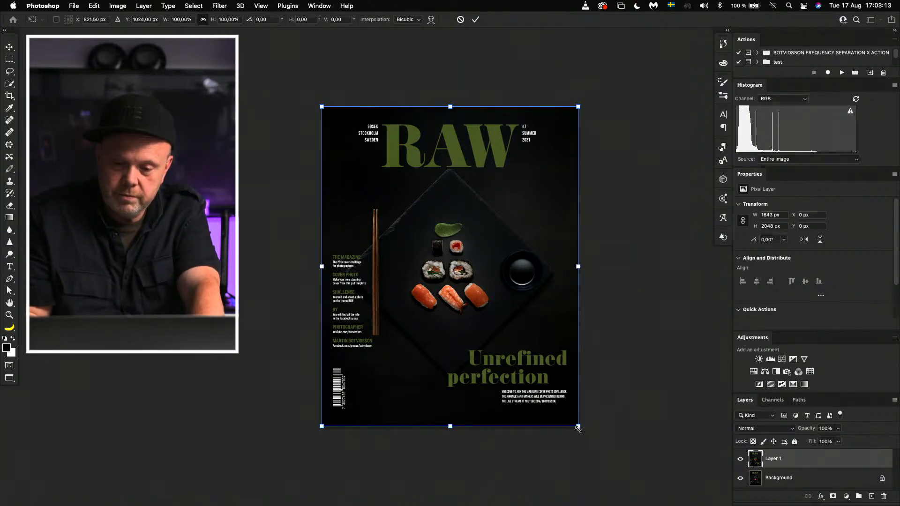
left_click_drag(578, 427, 717, 478)
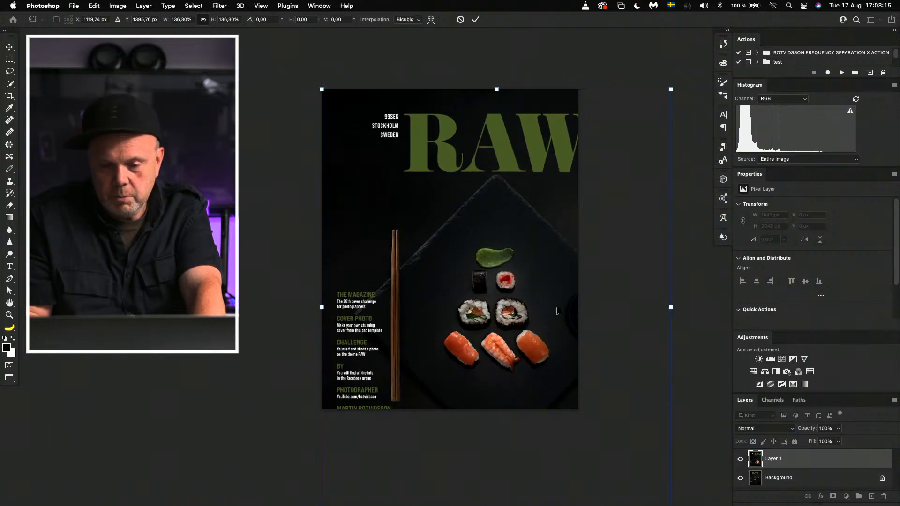
left_click_drag(524, 338, 416, 280)
left_click_drag(562, 470, 614, 505)
left_click_drag(486, 327, 516, 289)
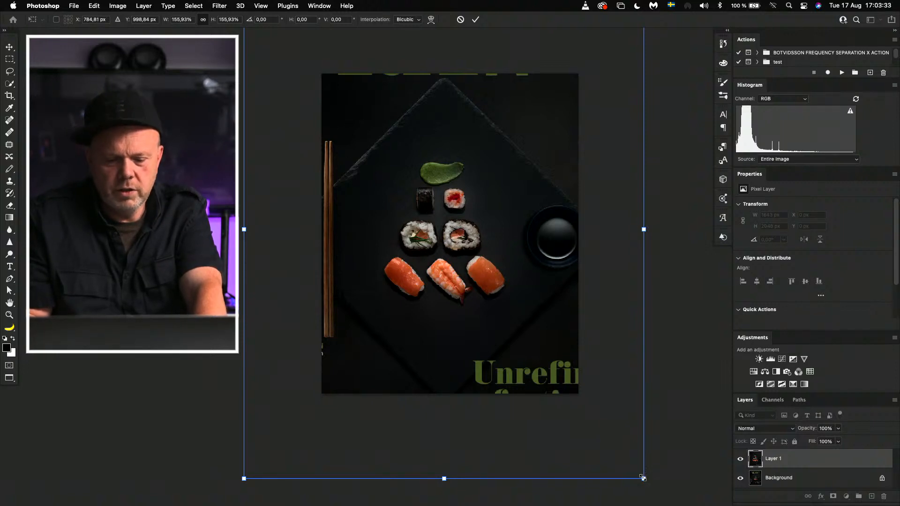
Step: Scale the duplicated sushi layer down to 101.82%, covering the whole page, and apply the transform
left_click_drag(643, 478, 580, 399)
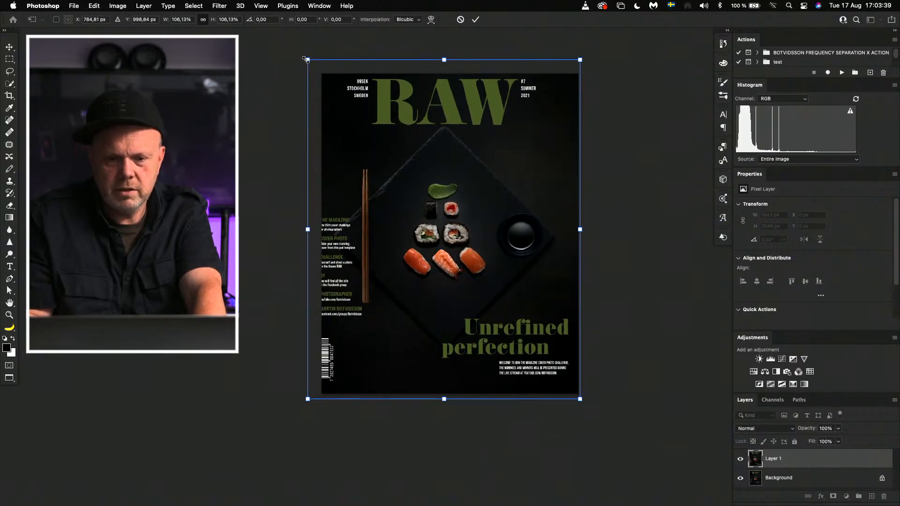
left_click_drag(305, 58, 323, 67)
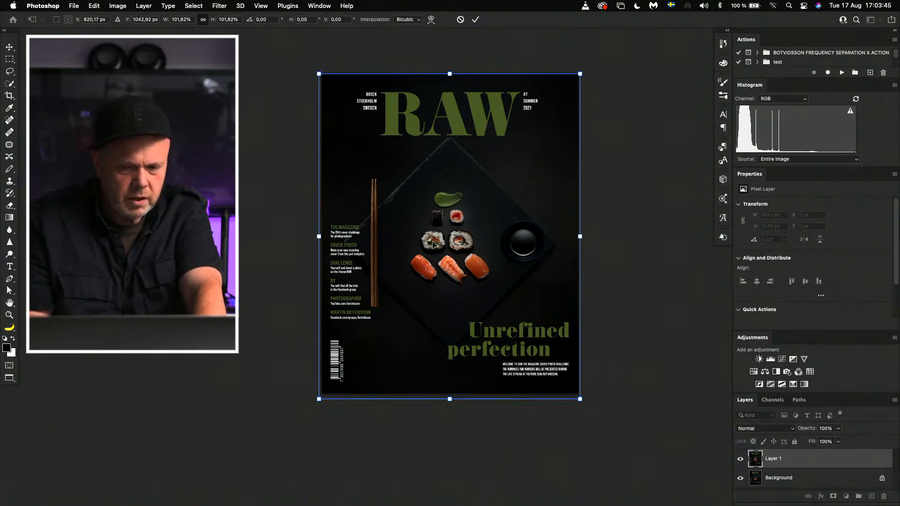
key("Return")
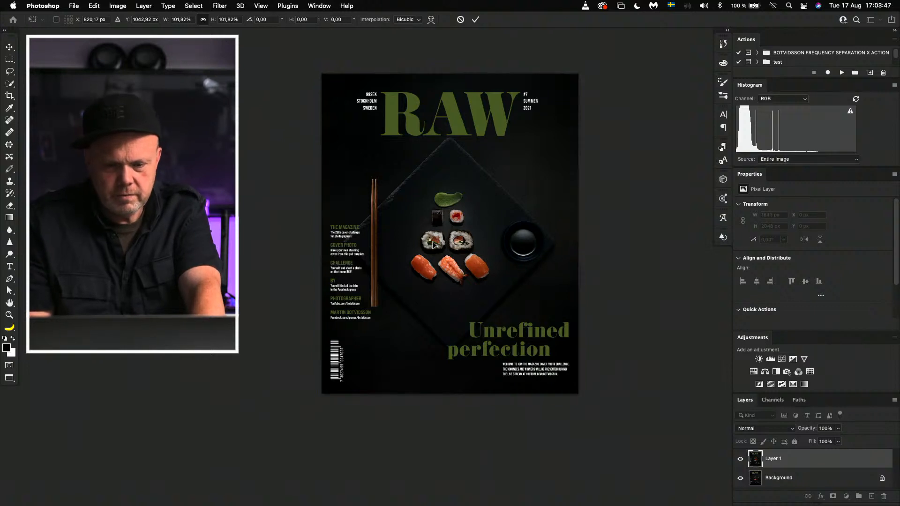
Step: Lighten the slate plate on the duplicated layer using the Dodge tool with range Shadows and exposure 33%, and reduce the layer's opacity
key("w")
key("super+plus")
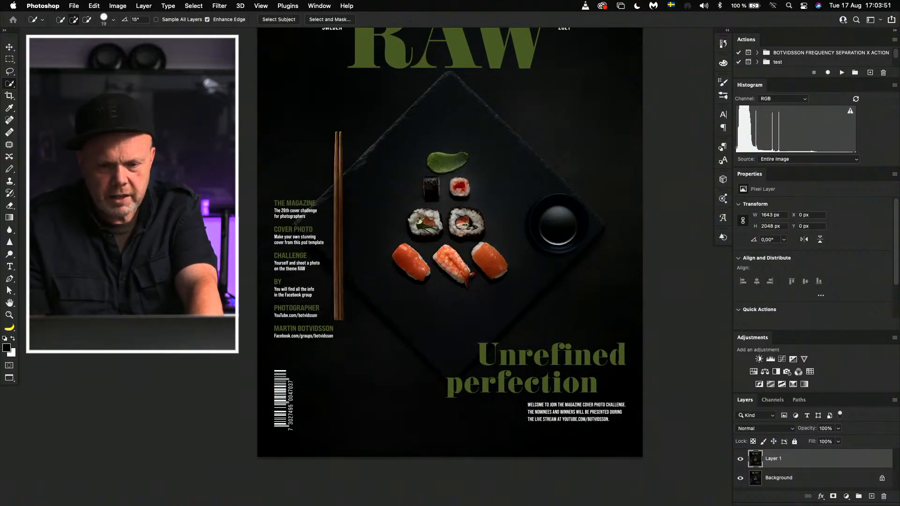
left_click_drag(426, 107, 425, 162)
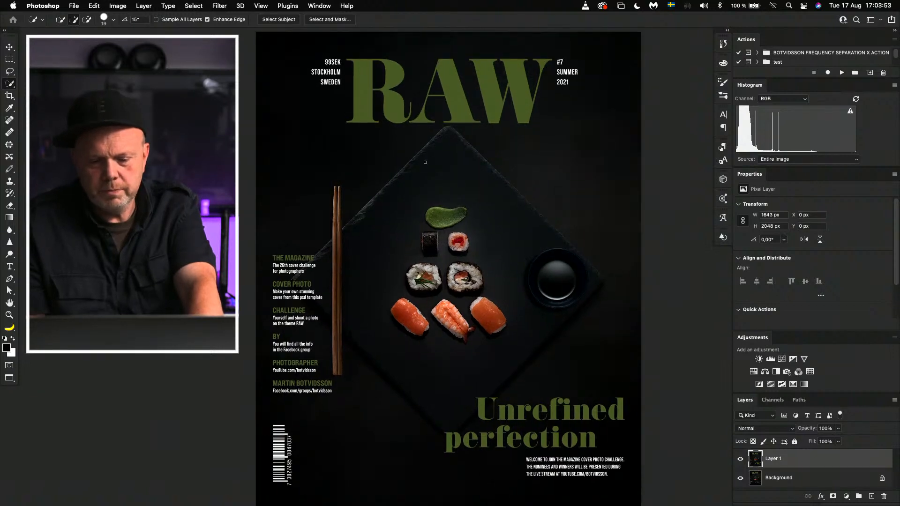
key("super+0")
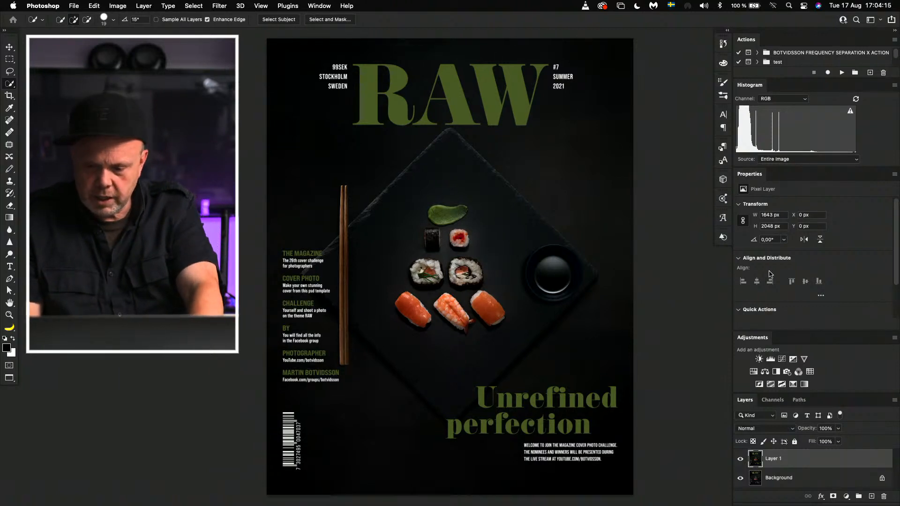
key("o")
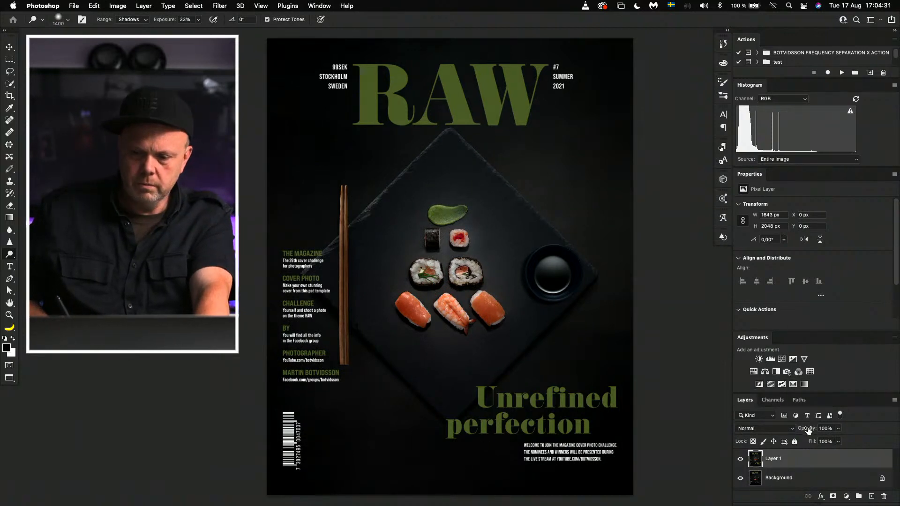
left_click_drag(806, 428, 759, 429)
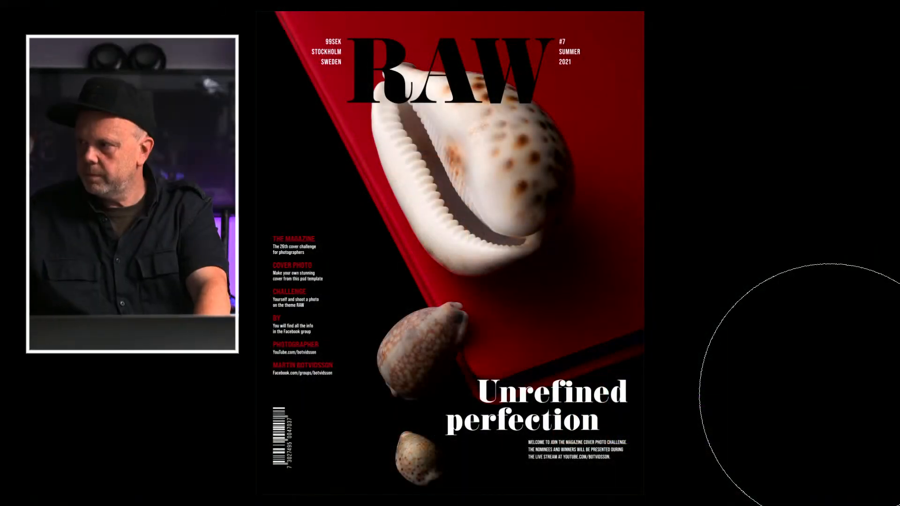
mouse_move(1, 495)
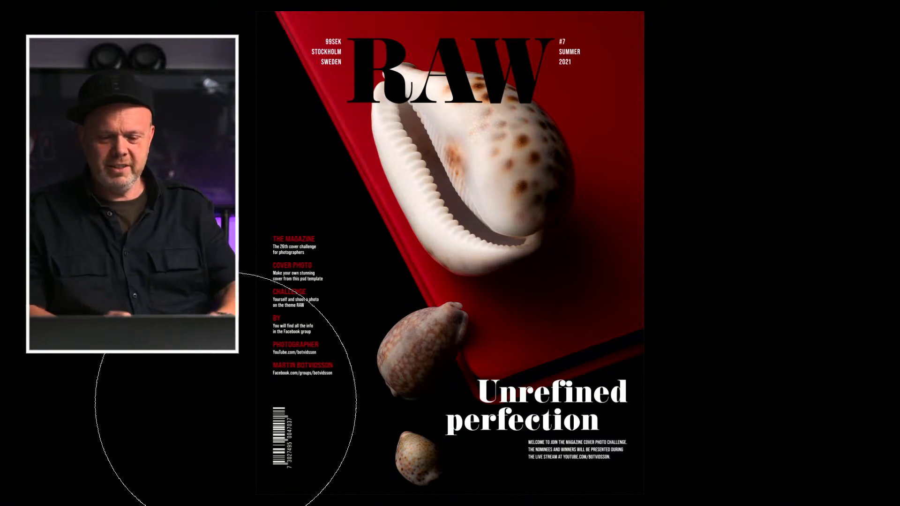
left_click_drag(372, 262, 213, 259, "ctrl+alt")
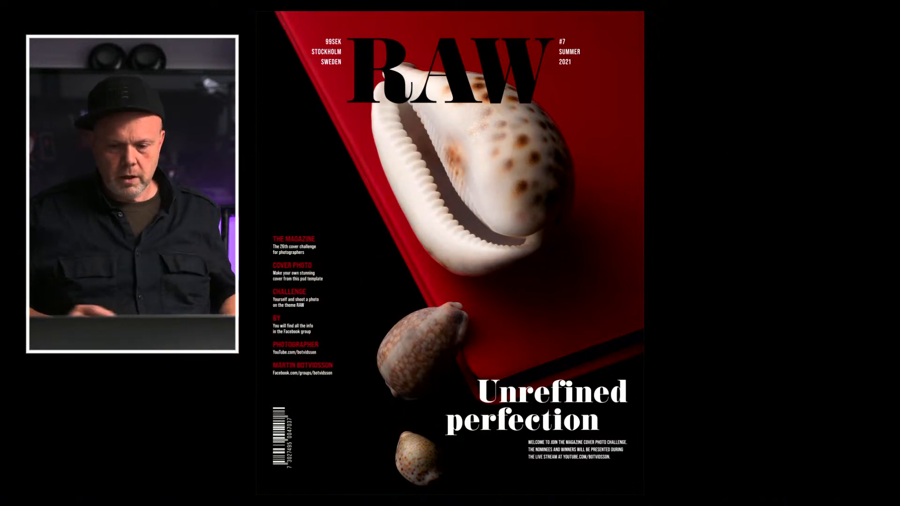